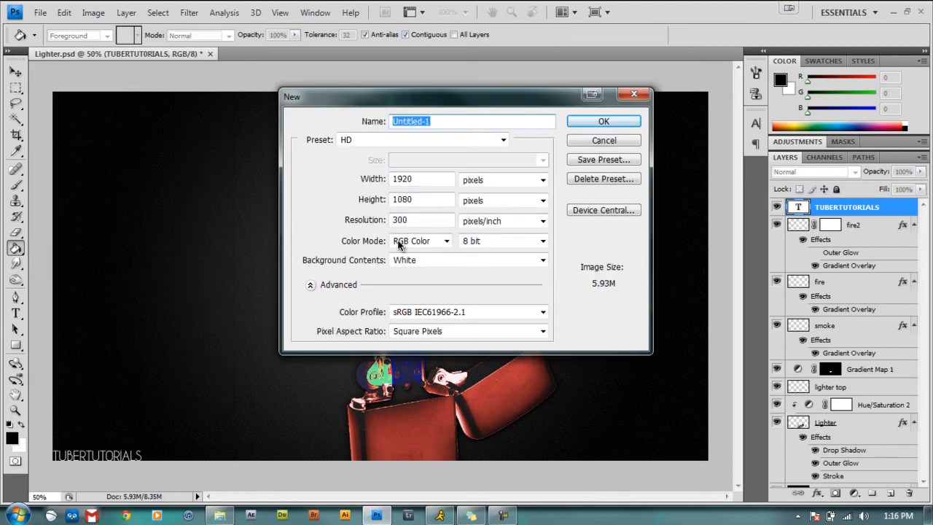
- Create the 1920 x 1080 pixel, 300 pixels/inch HD document and fill its unlocked background layer with black
left_click(604, 122)
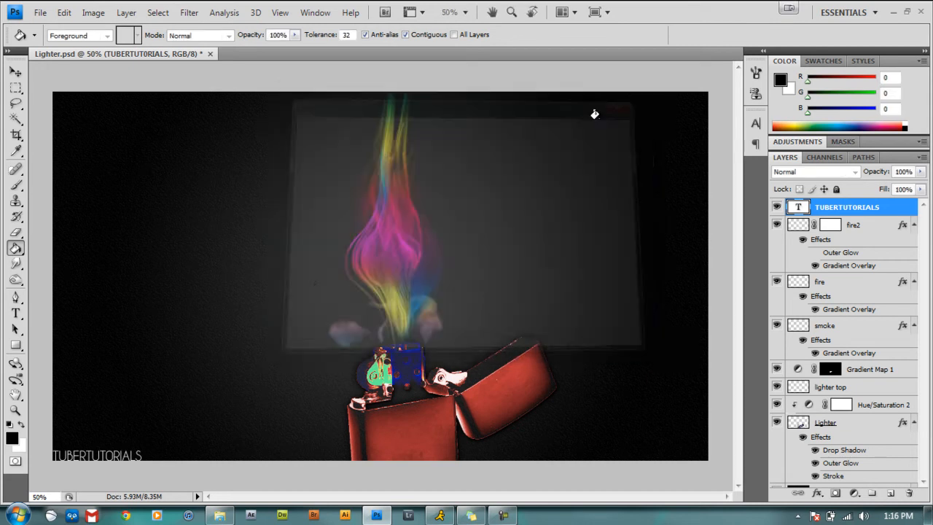
double_click(820, 209)
left_click(590, 162)
left_click(327, 278)
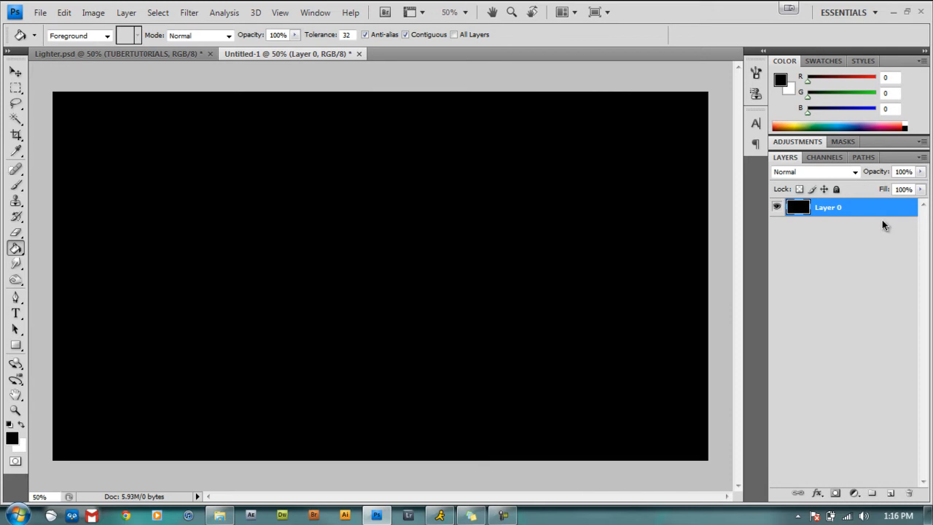
- Add a Gradient Overlay to the black layer with Screen blend mode and 22% opacity
right_click(854, 209)
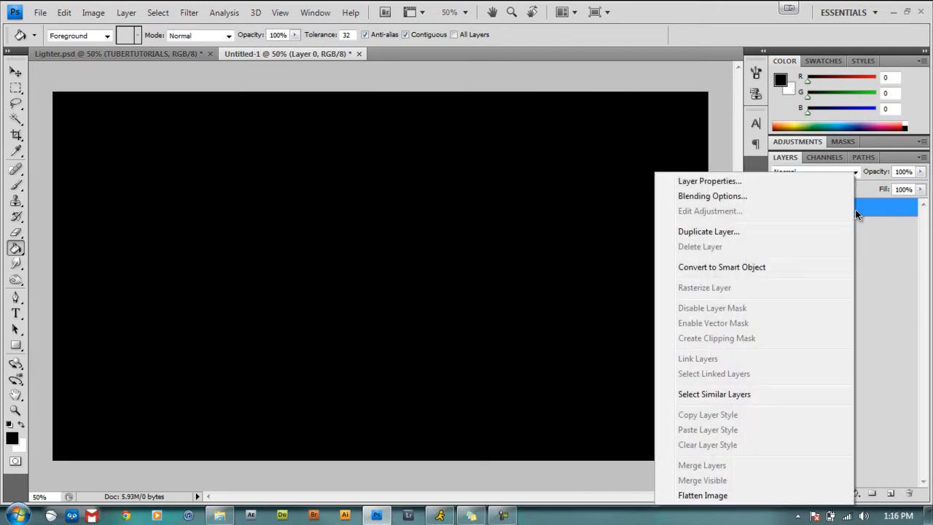
left_click(788, 197)
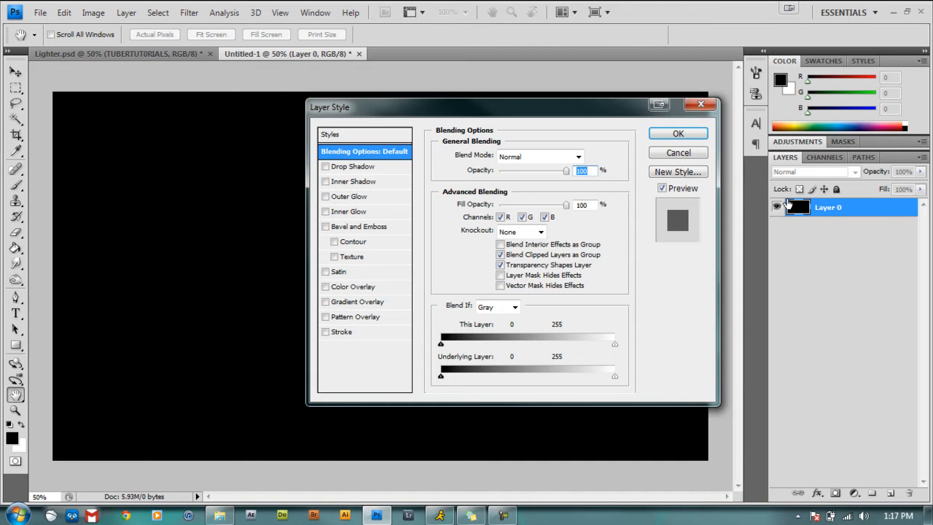
left_click(326, 302)
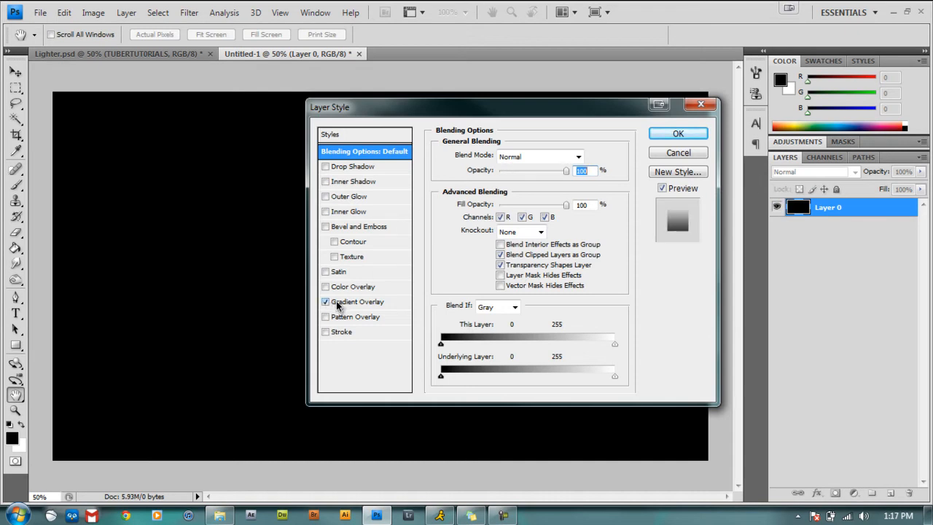
left_click(340, 306)
left_click(565, 157)
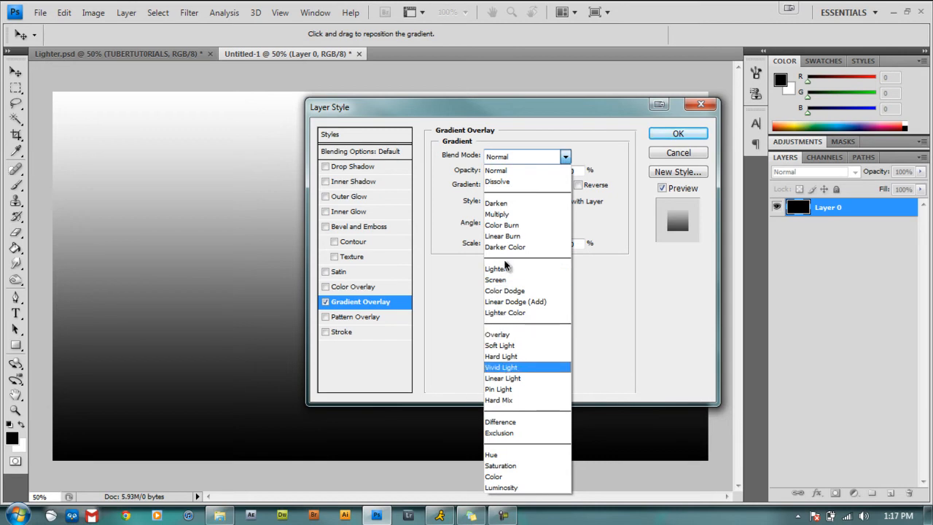
left_click(506, 281)
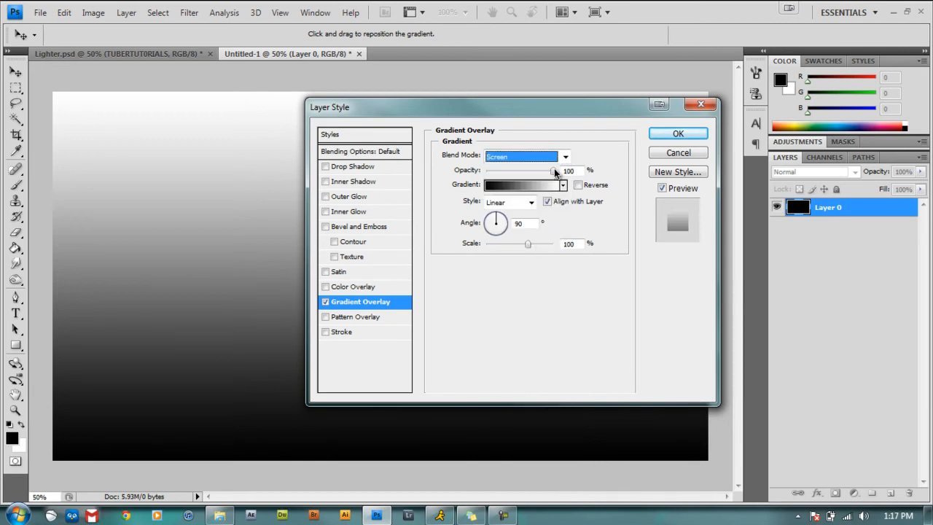
left_click_drag(553, 170, 500, 175)
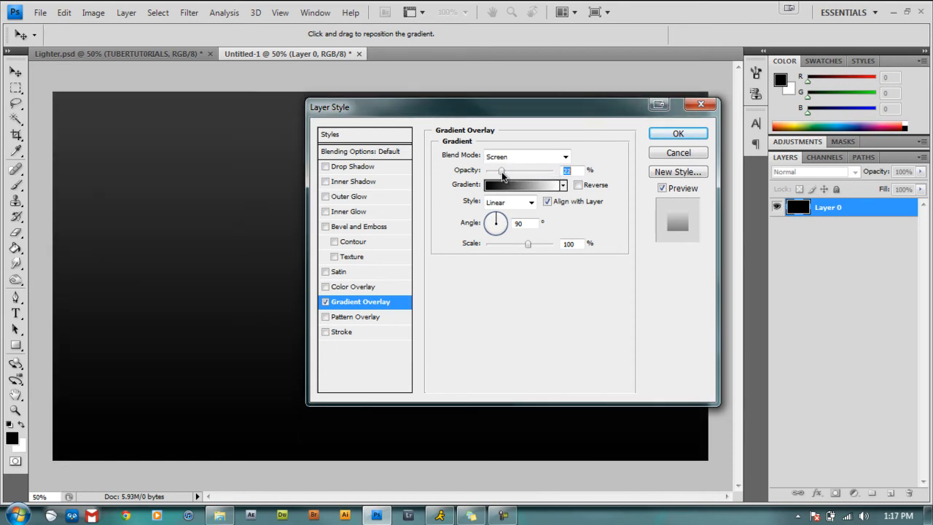
- Set the gradient overlay's style to Radial and its scale to 150%
left_click(531, 203)
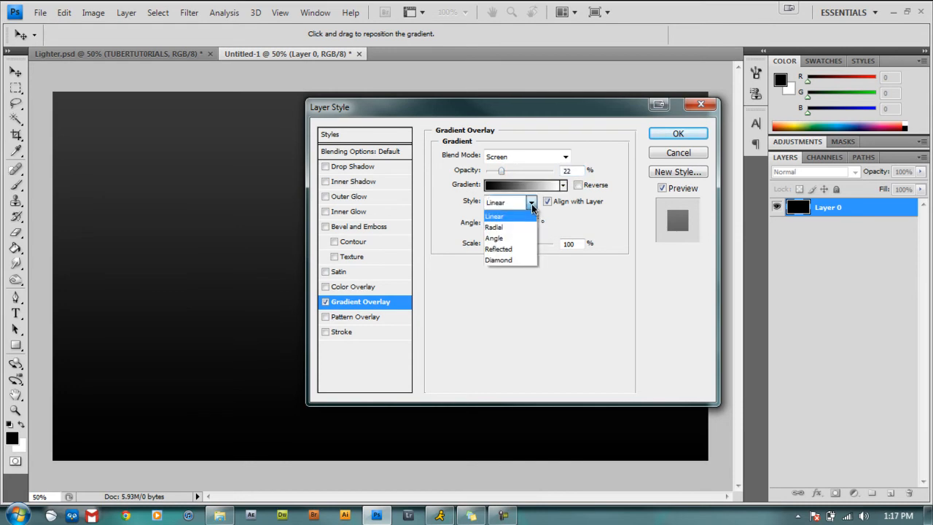
left_click(494, 227)
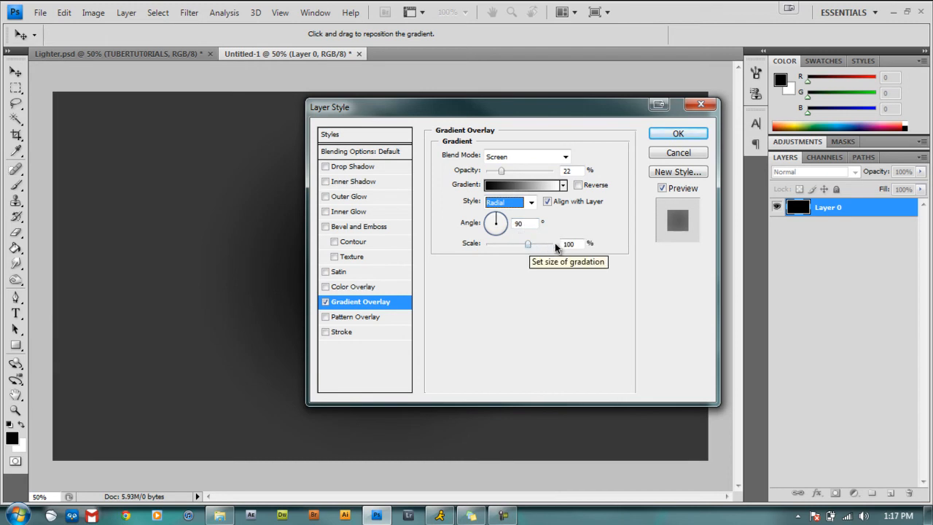
left_click(561, 245)
type("150")
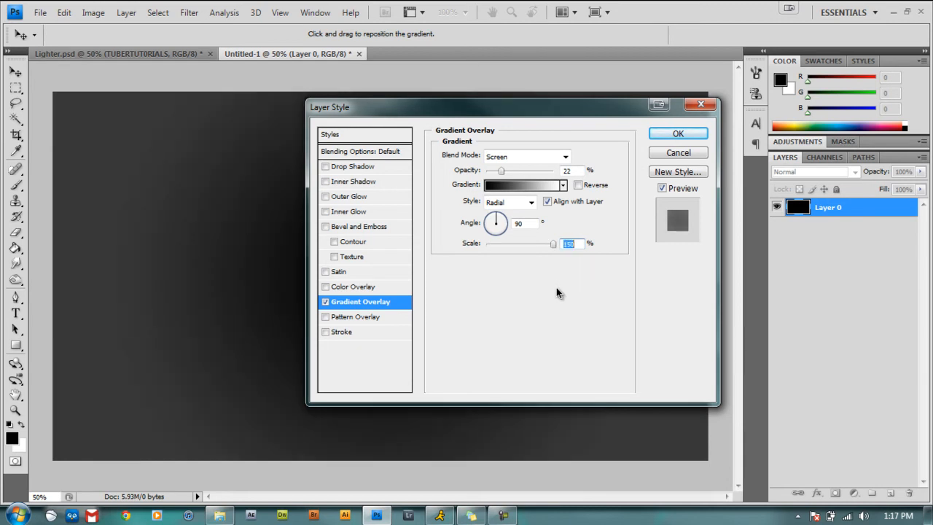
- Change the overlay gradient's white end color stop to black (#000000)
left_click(494, 185)
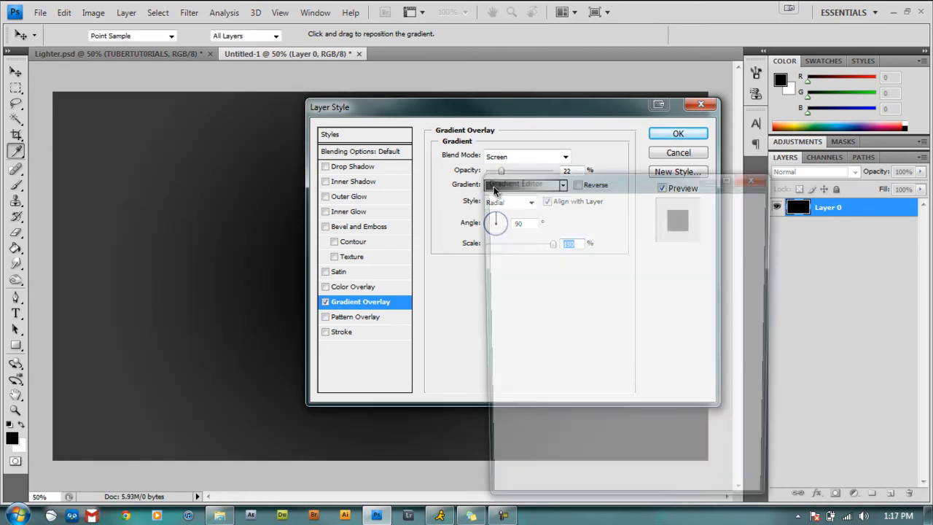
left_click_drag(527, 176, 520, 94)
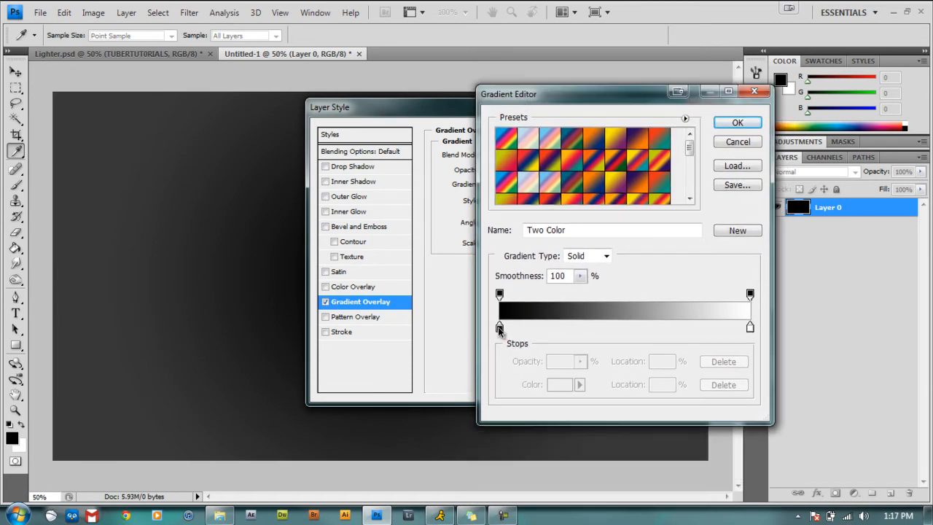
double_click(751, 329)
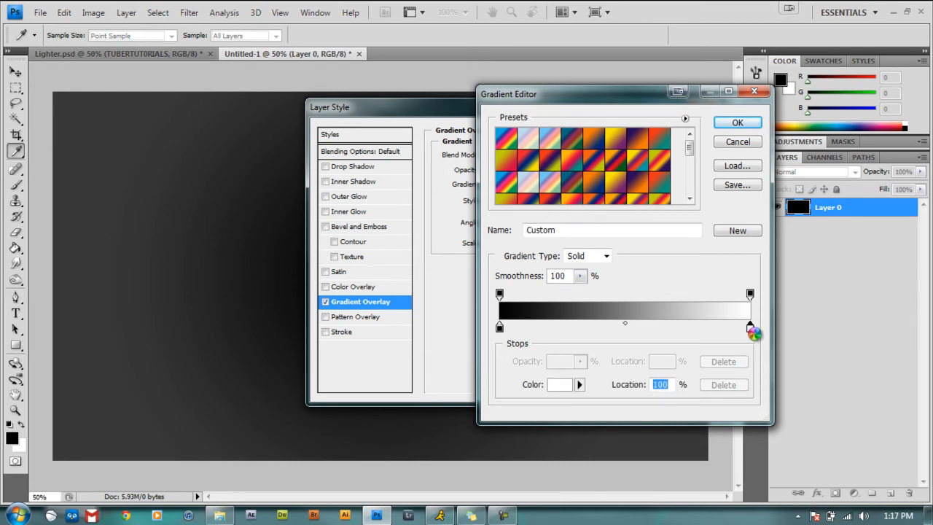
left_click(697, 350)
left_click_drag(711, 354, 748, 383)
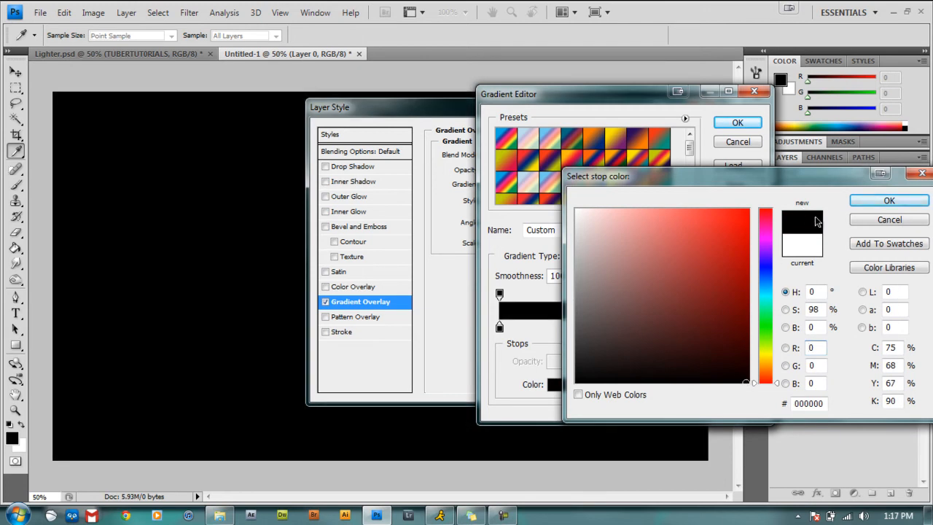
left_click(865, 201)
- Change the gradient's starting color stop at 0% to the gray #908c8c
left_click(500, 329)
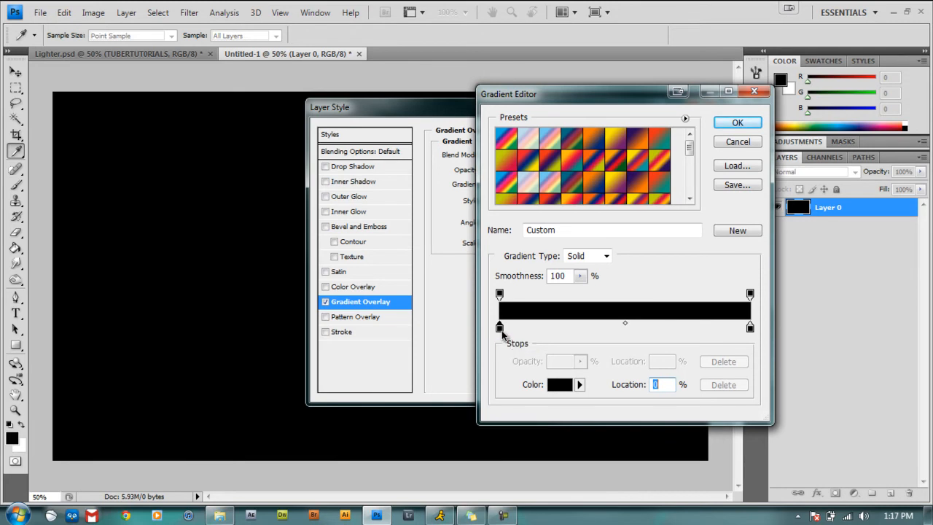
double_click(500, 329)
left_click_drag(606, 325, 583, 303)
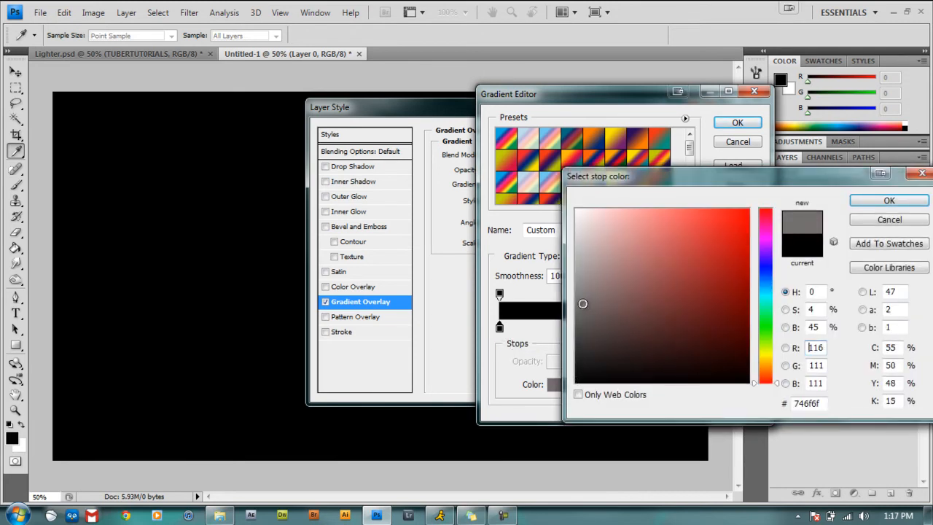
left_click(580, 284)
left_click_drag(580, 284, 580, 284)
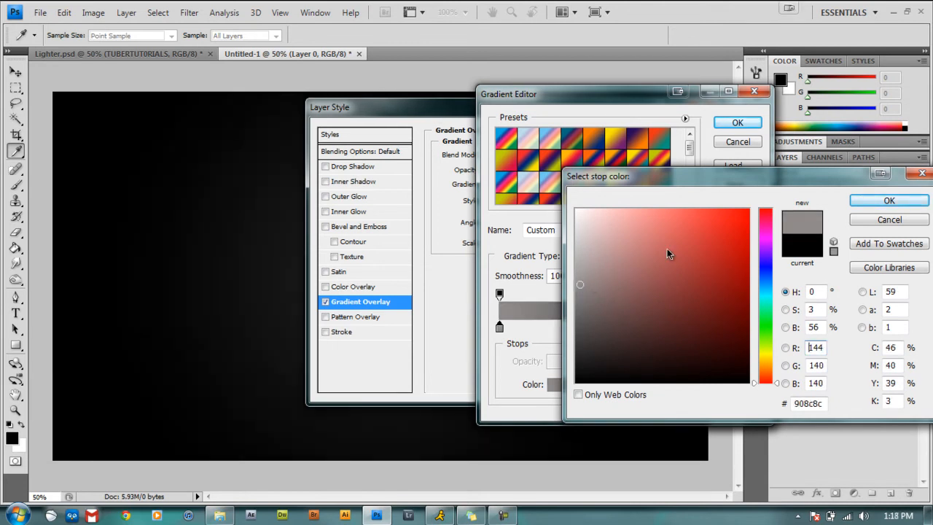
left_click(888, 201)
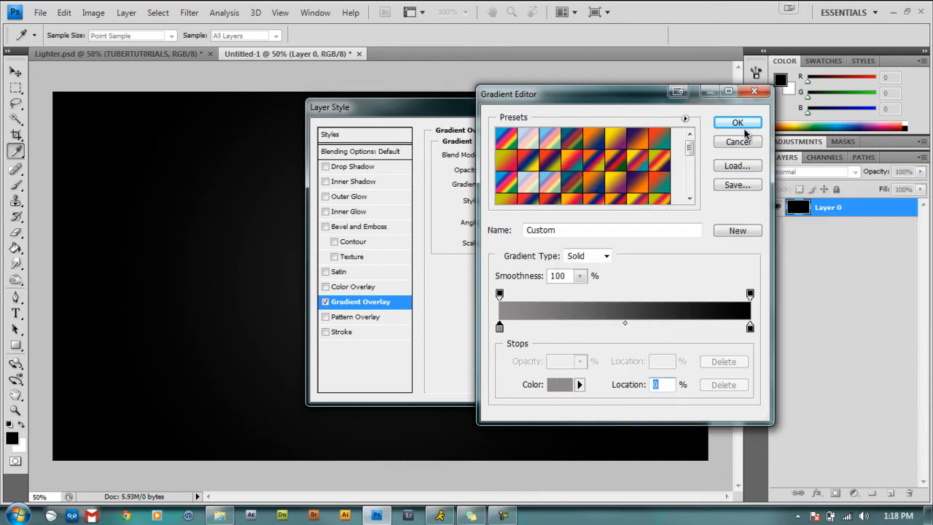
- Move the gradient's gray color stop to the 44% location and accept the edited gradient
left_click_drag(502, 328, 585, 329)
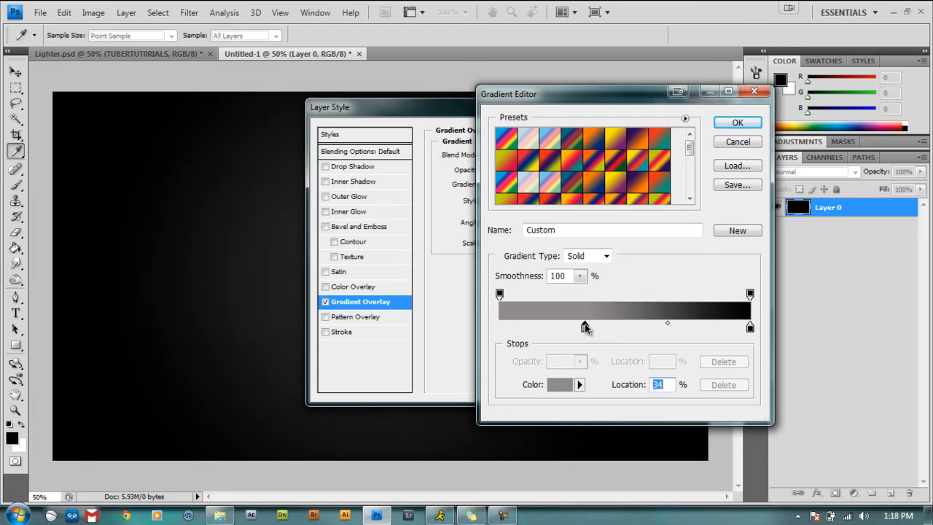
left_click(744, 121)
left_click_drag(481, 109, 667, 125)
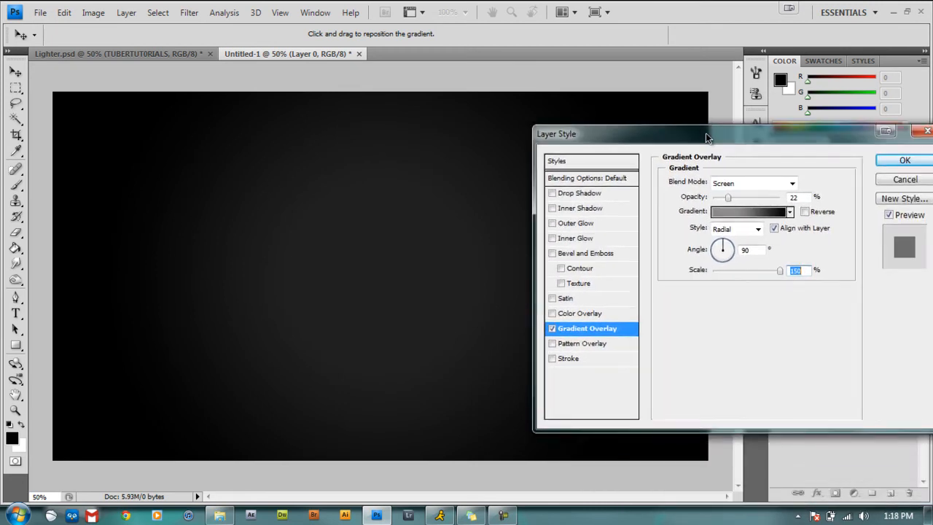
left_click(736, 212)
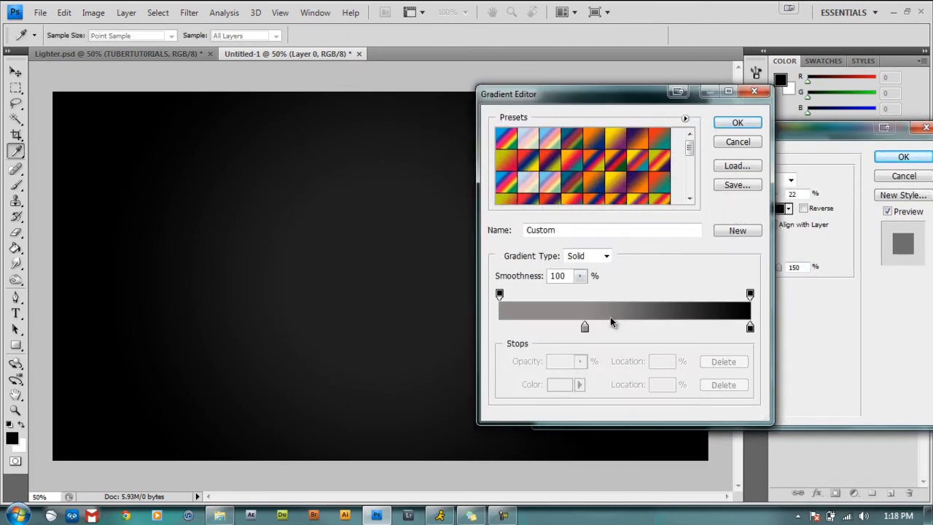
left_click_drag(586, 330, 610, 331)
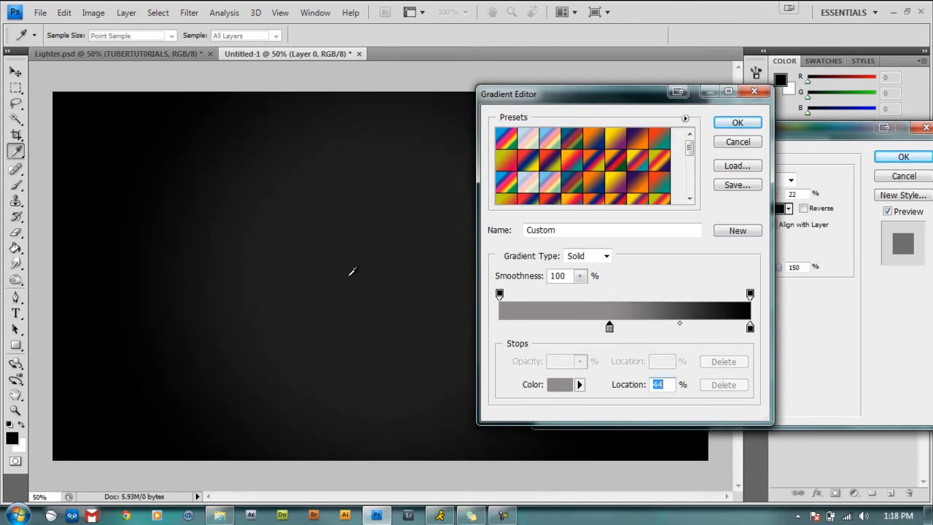
left_click(737, 122)
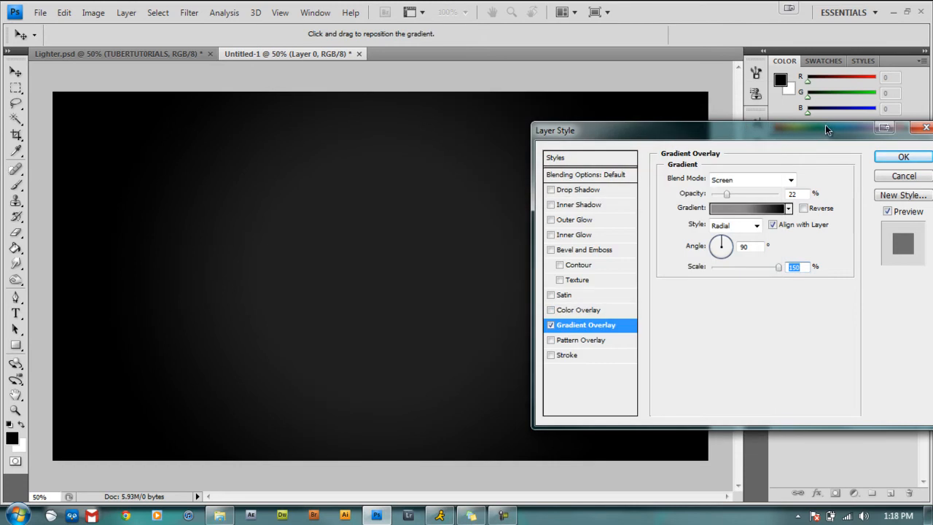
- Add a Pattern Overlay to the layer with Hard Light blend mode and 14% opacity
left_click(552, 340)
left_click(567, 340)
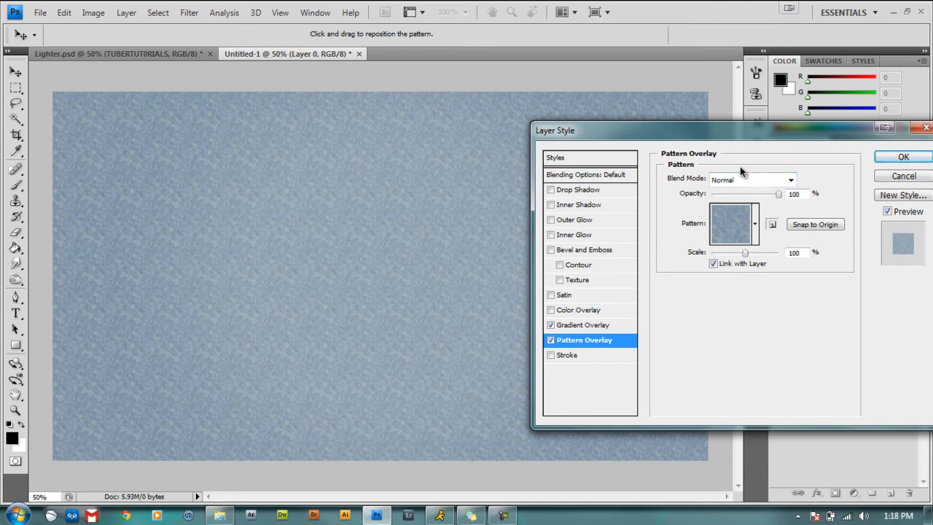
left_click(791, 180)
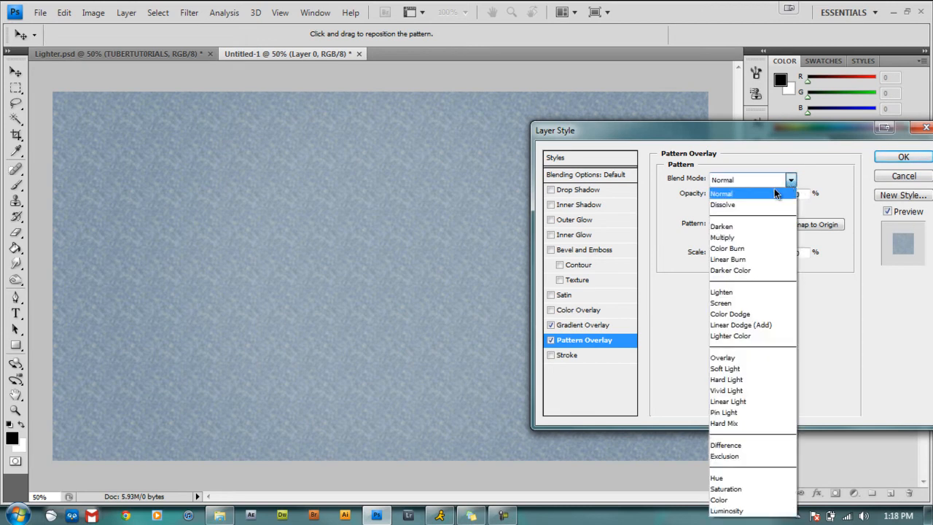
left_click(725, 378)
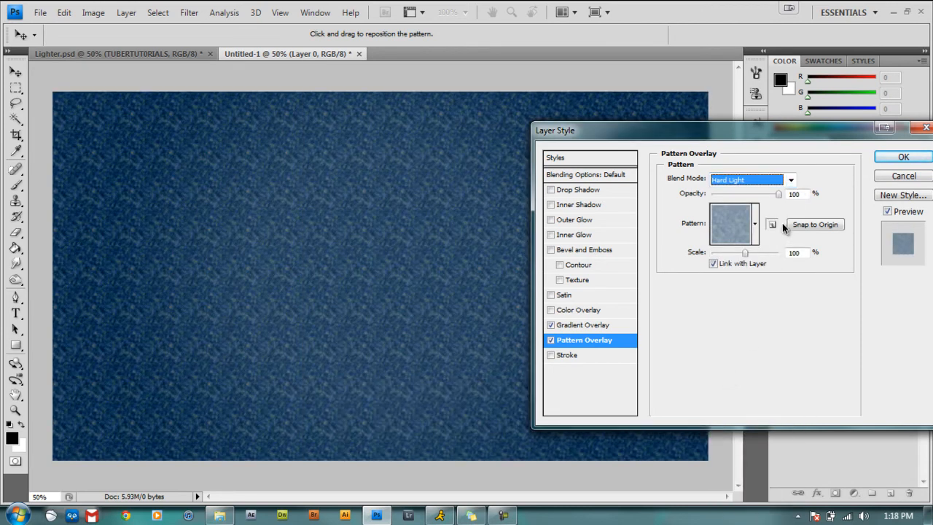
left_click(796, 193)
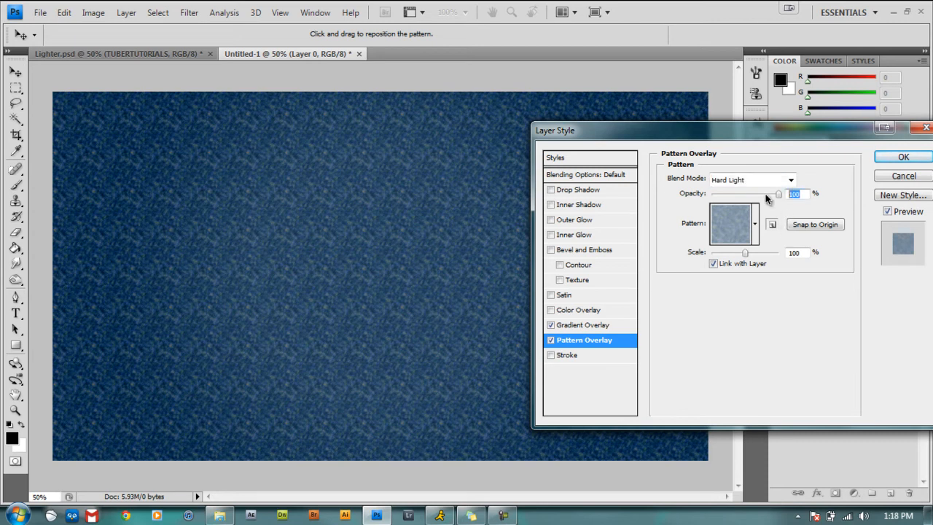
type("14")
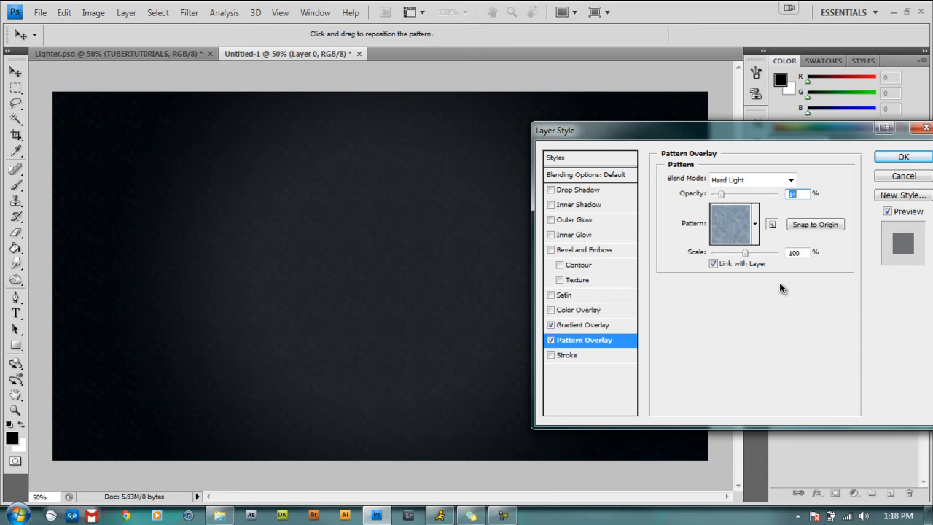
- Choose the gray grainy pattern, fourth in the second row of swatches, for the pattern overlay and apply the layer style
left_click(755, 226)
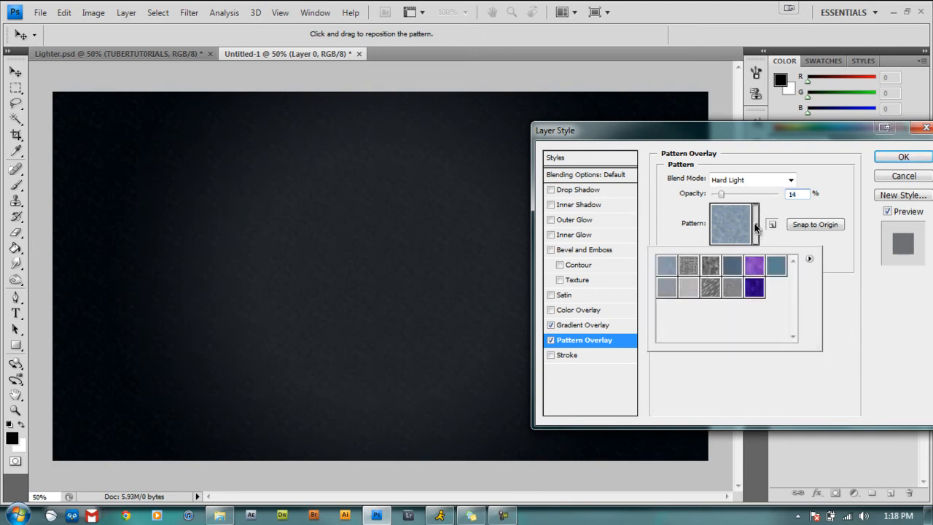
left_click(809, 261)
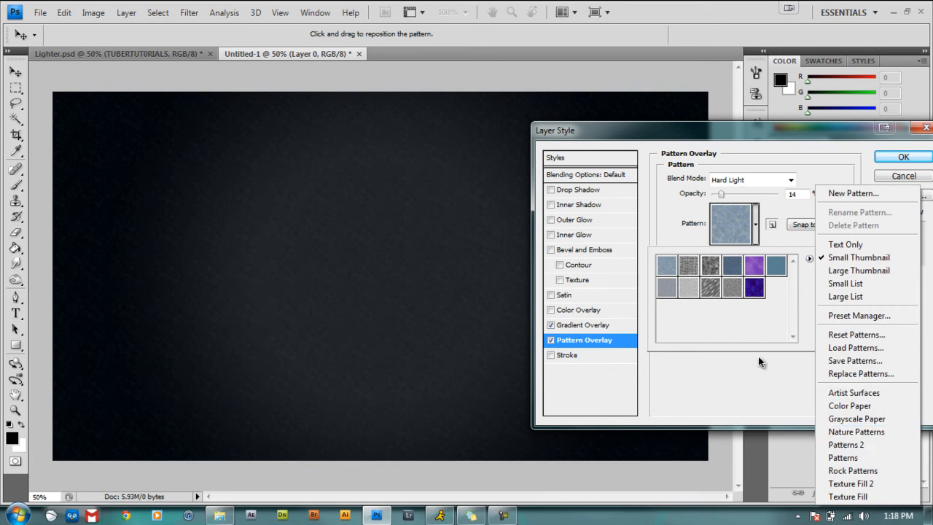
left_click(745, 331)
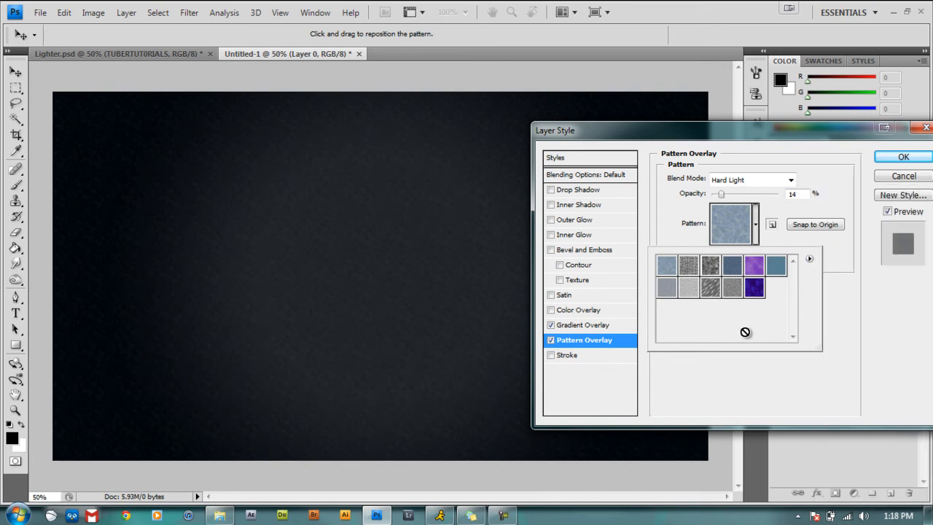
left_click(733, 295)
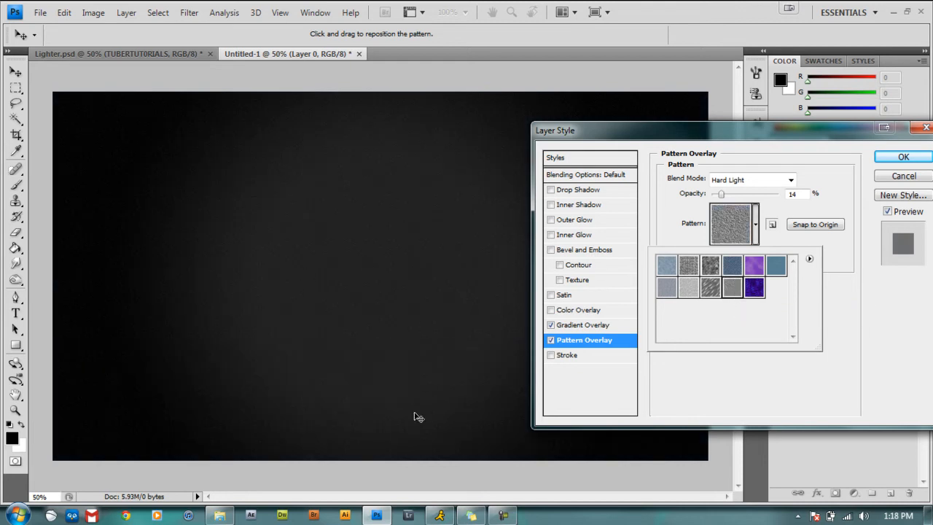
key("Return")
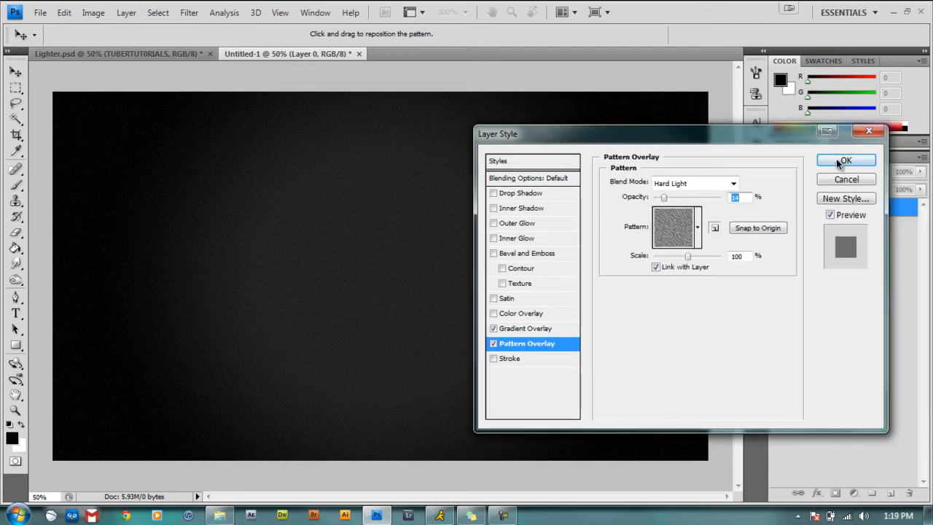
key("Return")
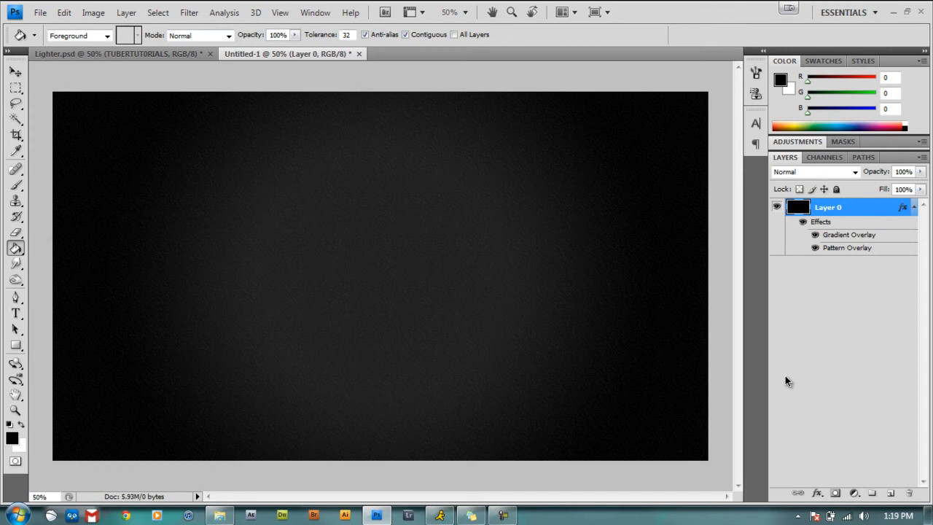
- Open Lighter-Image.png and move the cut-out lighter into the Untitled-1 document above the textured background
left_click(220, 515)
left_click_drag(540, 163, 655, 247)
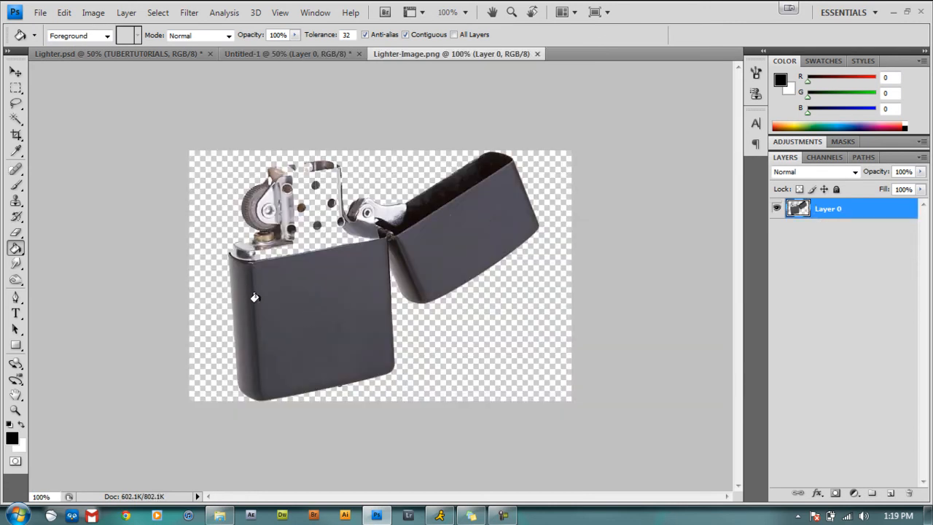
left_click(16, 73)
left_click_drag(268, 338, 389, 406)
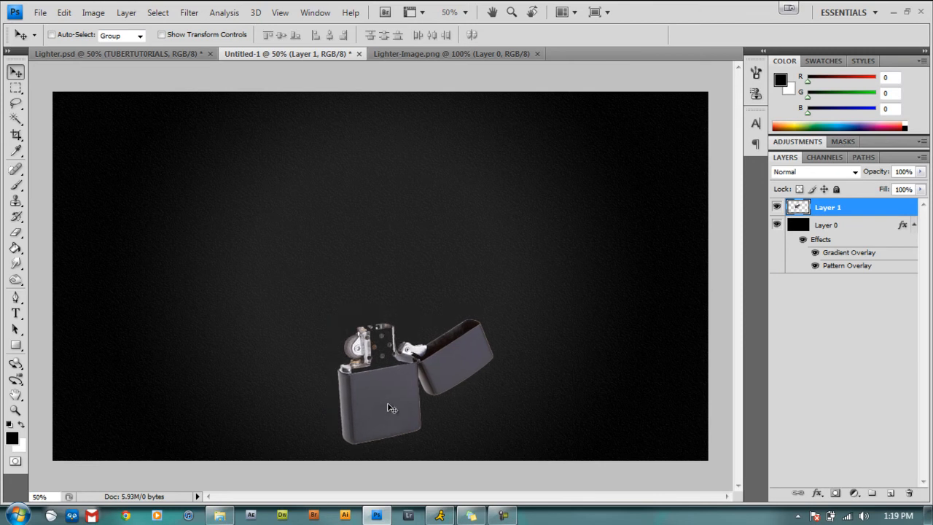
- Scale the lighter proportionally to 152.5% and position it at the bottom center of the canvas, with its base extending past the lower edge
key("ctrl+t")
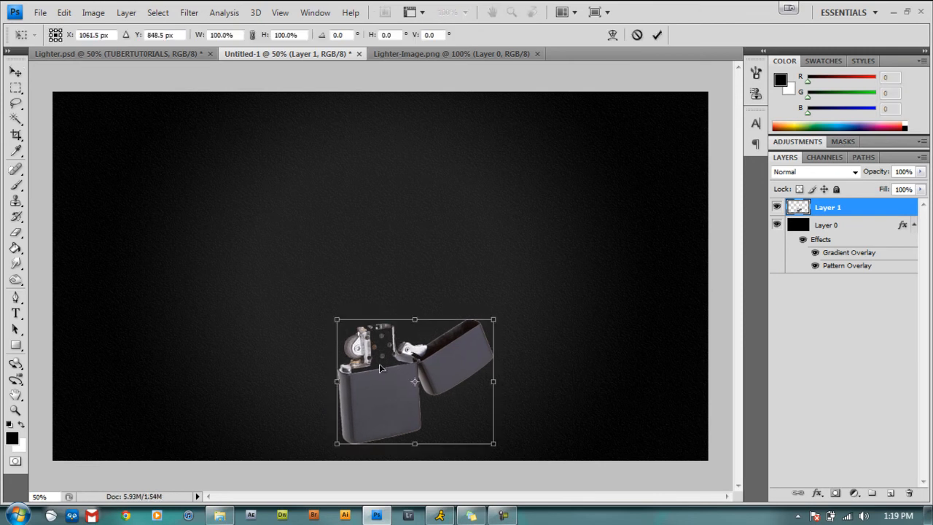
left_click_drag(334, 320, 423, 392)
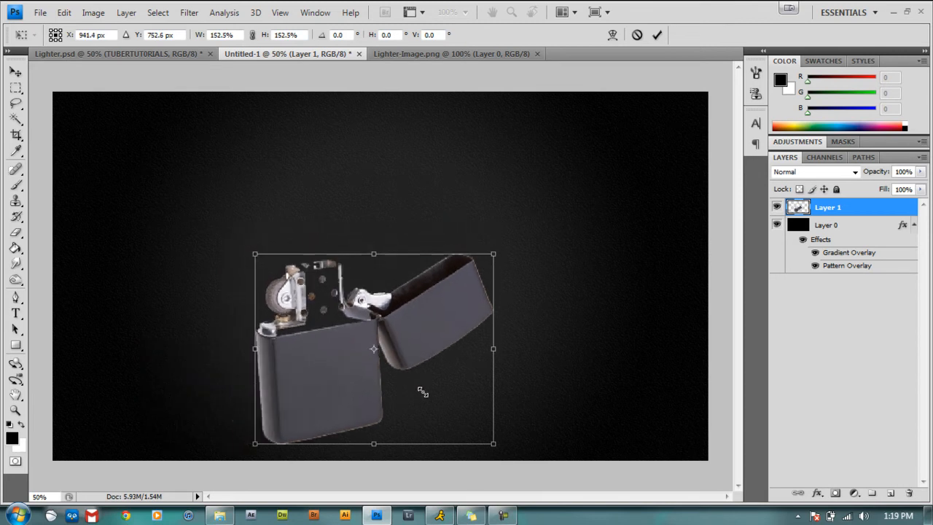
left_click_drag(355, 352, 419, 389)
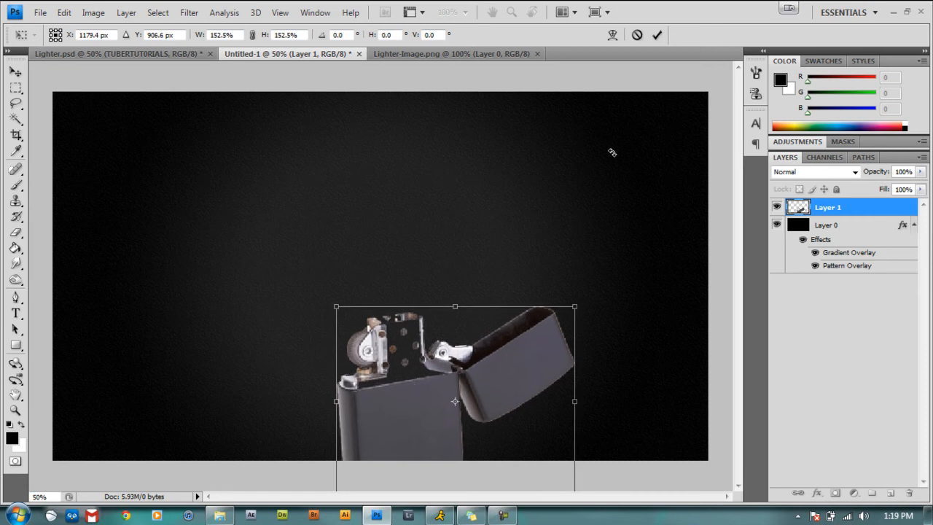
left_click(657, 35)
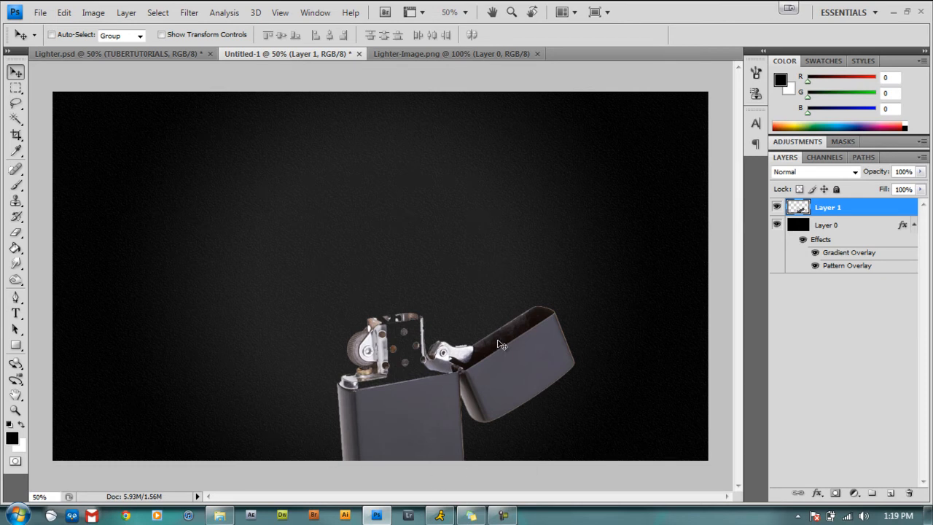
- Apply a Brightness/Contrast adjustment to the lighter with brightness 46 and contrast 63
left_click(93, 15)
mouse_move(132, 49)
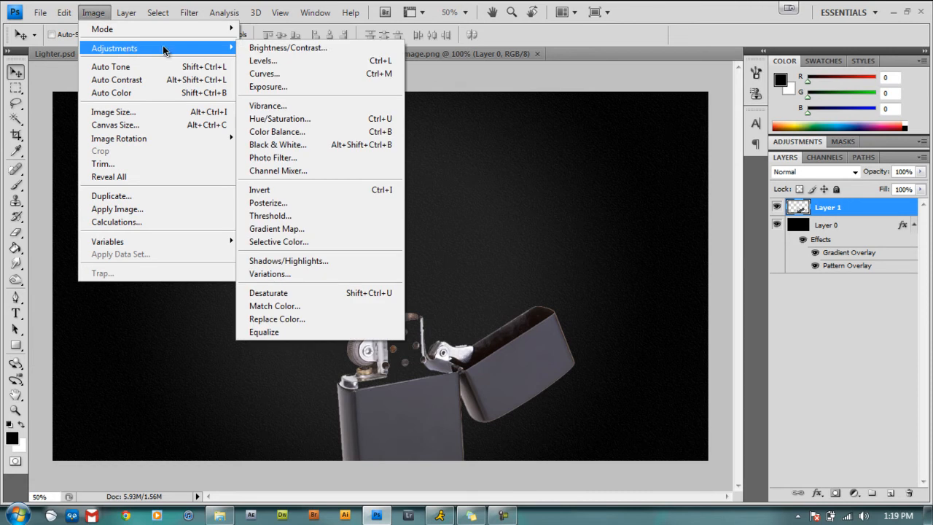
left_click(269, 47)
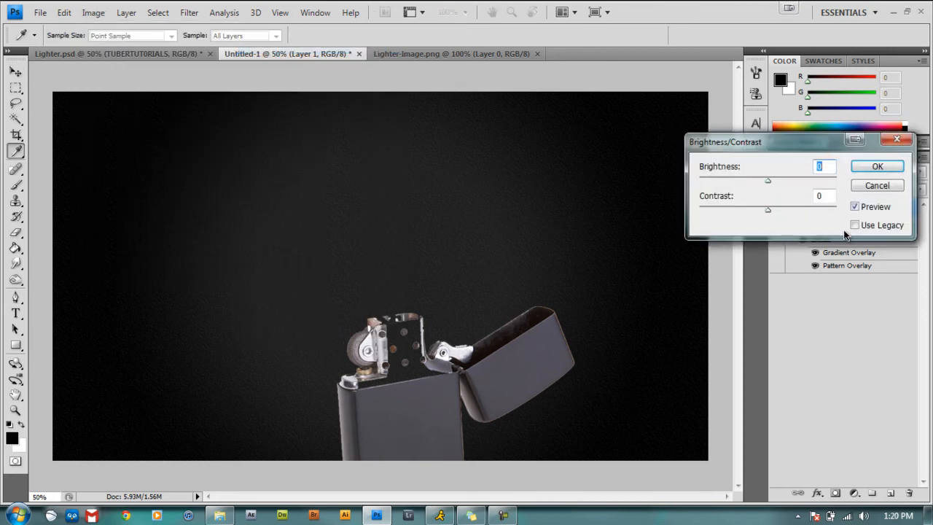
left_click_drag(767, 181, 807, 211)
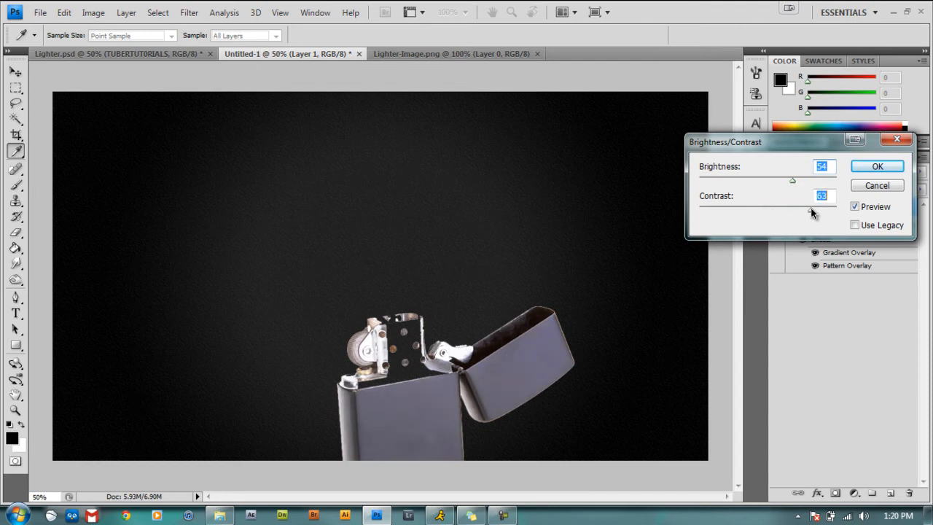
left_click_drag(793, 180, 790, 181)
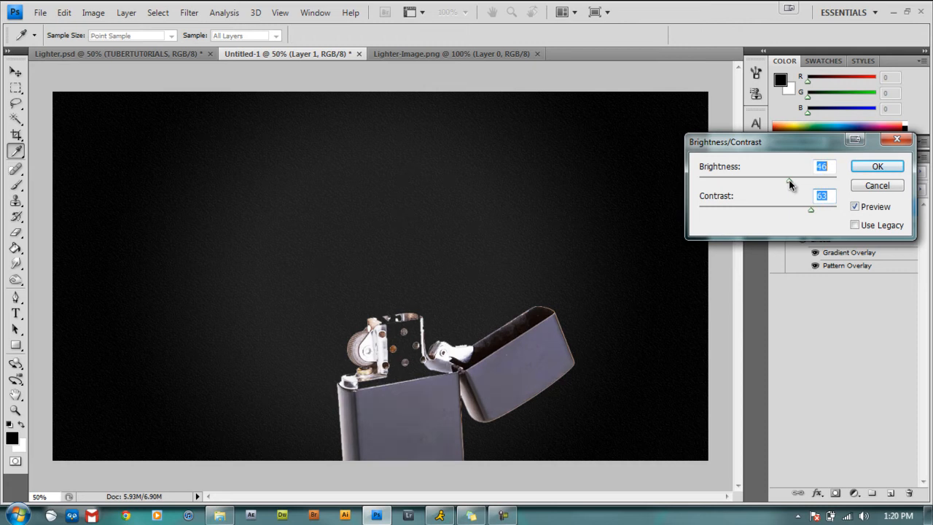
left_click(877, 167)
- Apply a Levels adjustment to the lighter with the black input level at 32 and the midtones at 1.02
left_click(93, 13)
mouse_move(217, 50)
left_click(281, 60)
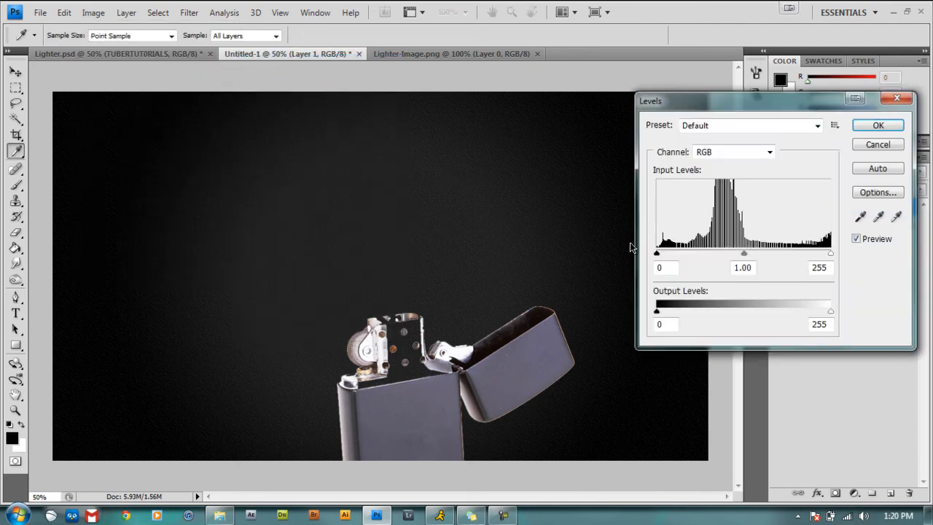
left_click_drag(656, 254, 680, 254)
mouse_move(751, 256)
left_mouse_down()
mouse_move(741, 257)
mouse_move(755, 255)
left_mouse_up()
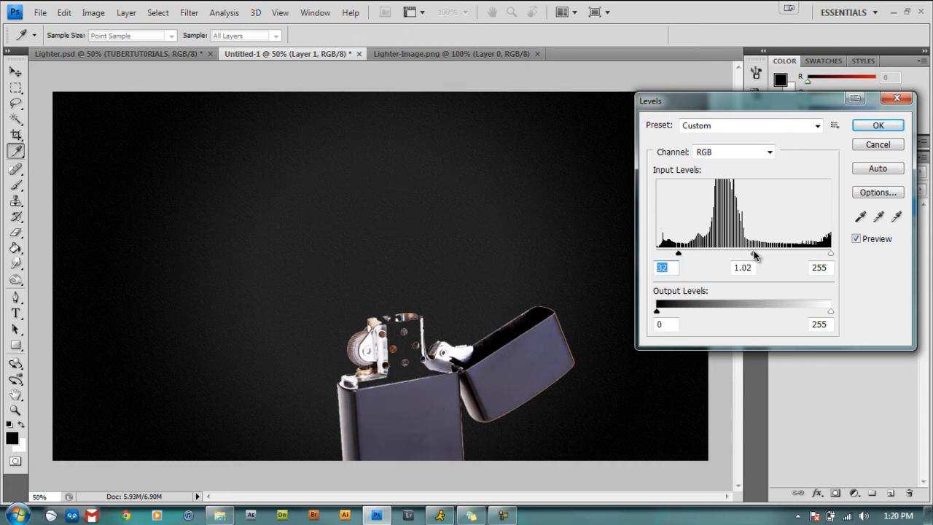
left_click(869, 124)
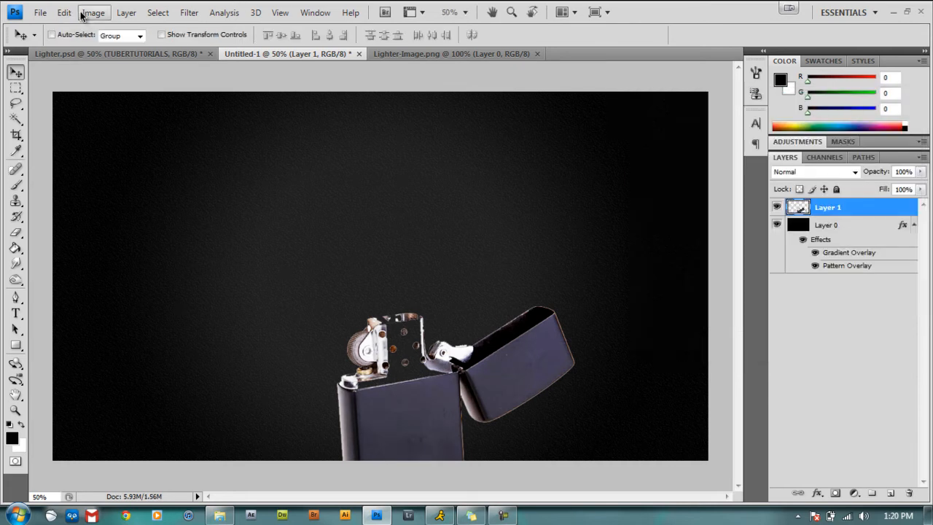
- Apply an S-shaped RGB Curves adjustment to the lighter, with points at input 33, output 19 and input 197, output 210
left_click(87, 13)
mouse_move(103, 50)
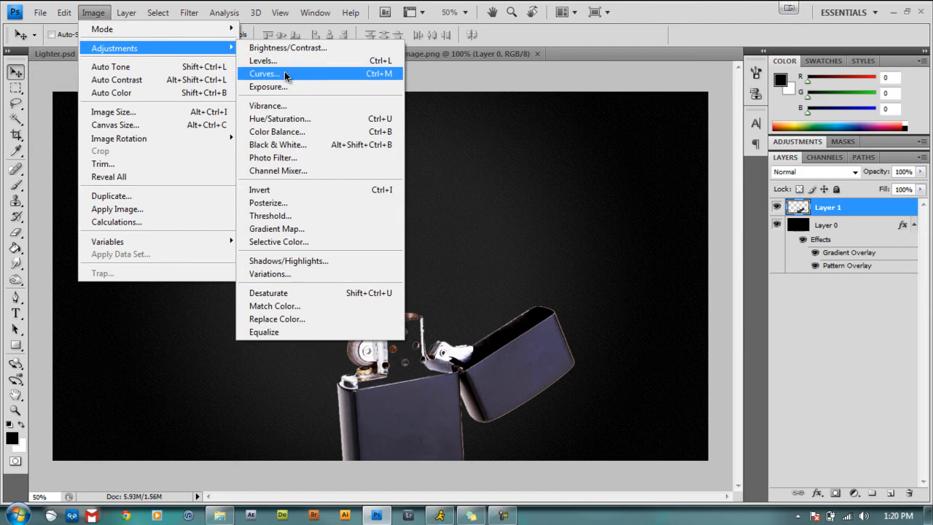
left_click(288, 73)
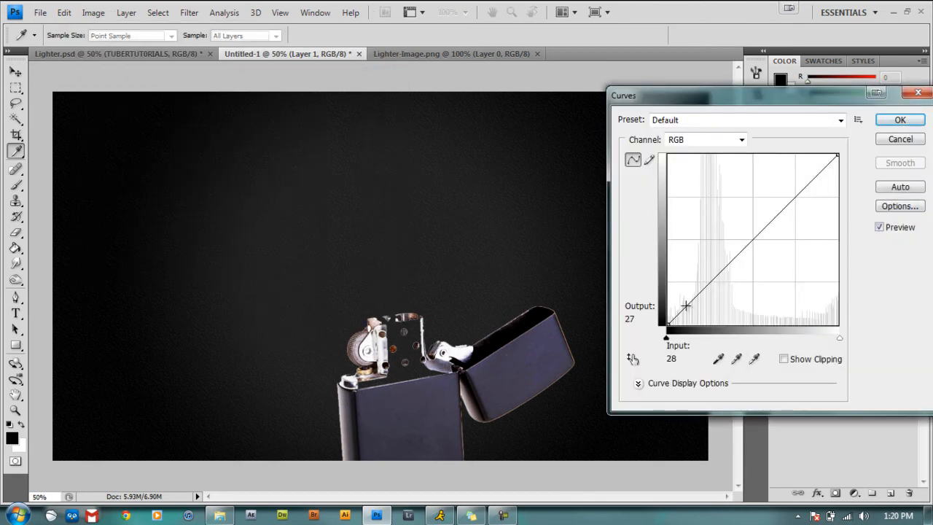
left_click_drag(686, 308, 689, 311)
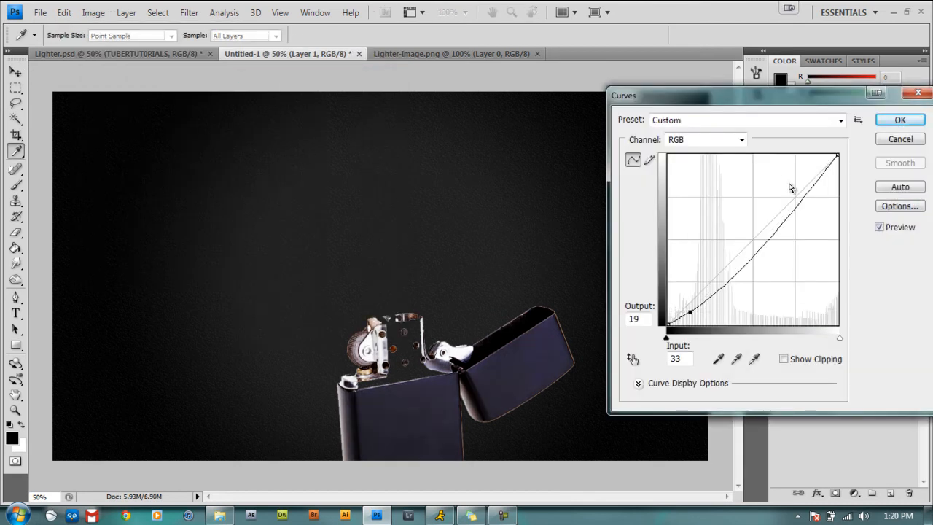
left_click_drag(802, 189, 799, 184)
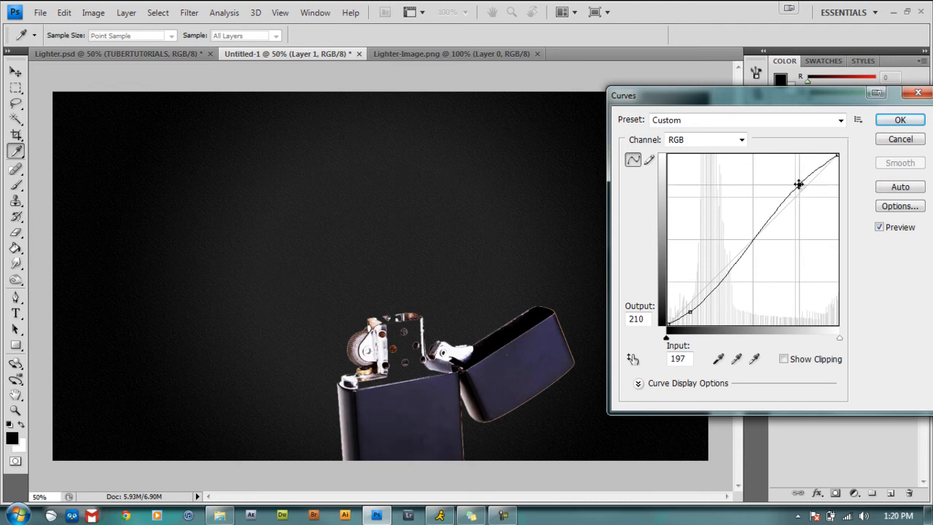
left_click(901, 120)
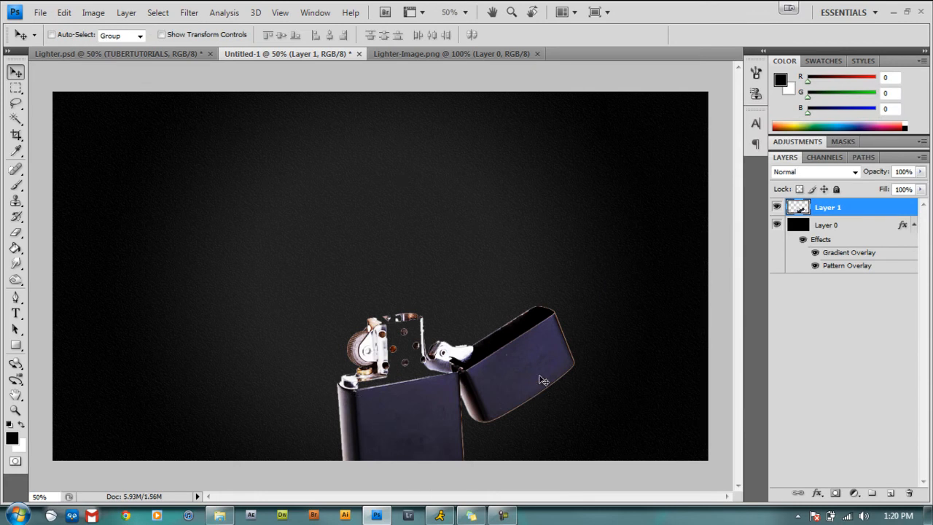
left_click(93, 13)
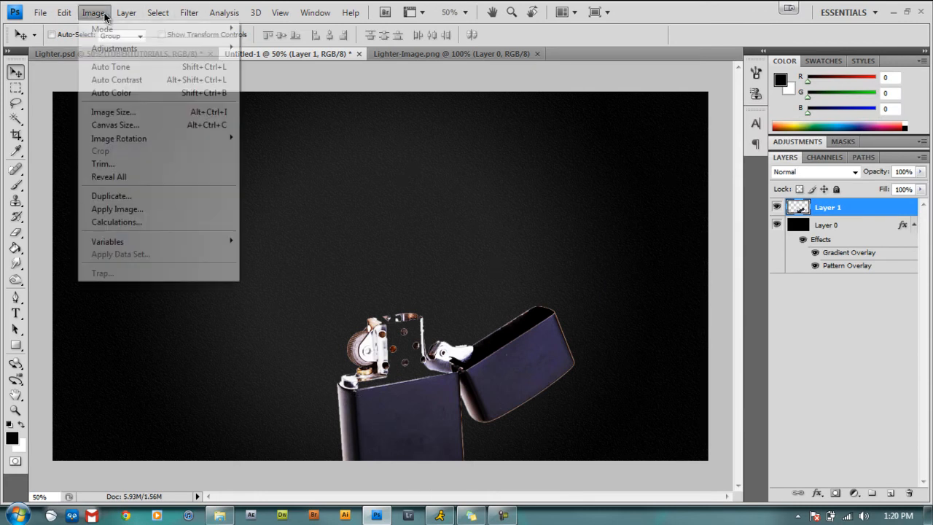
mouse_move(120, 49)
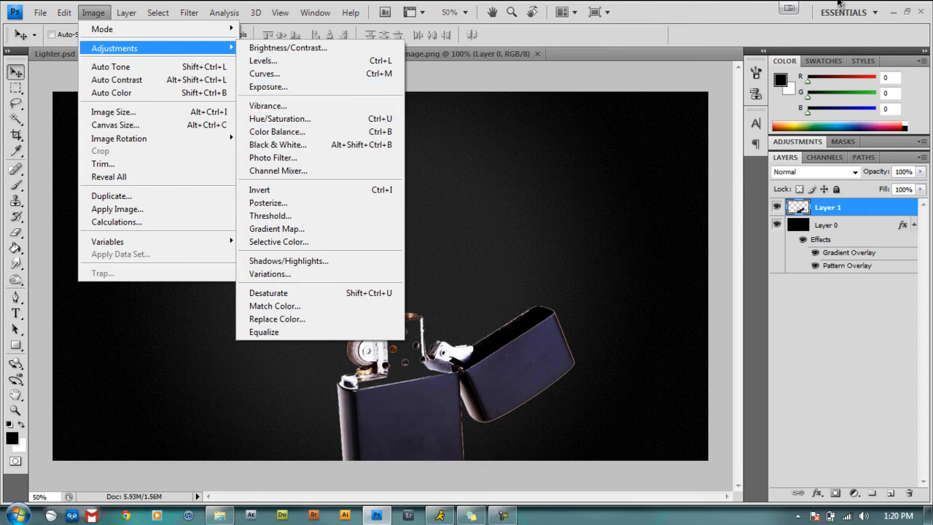
left_click(669, 10)
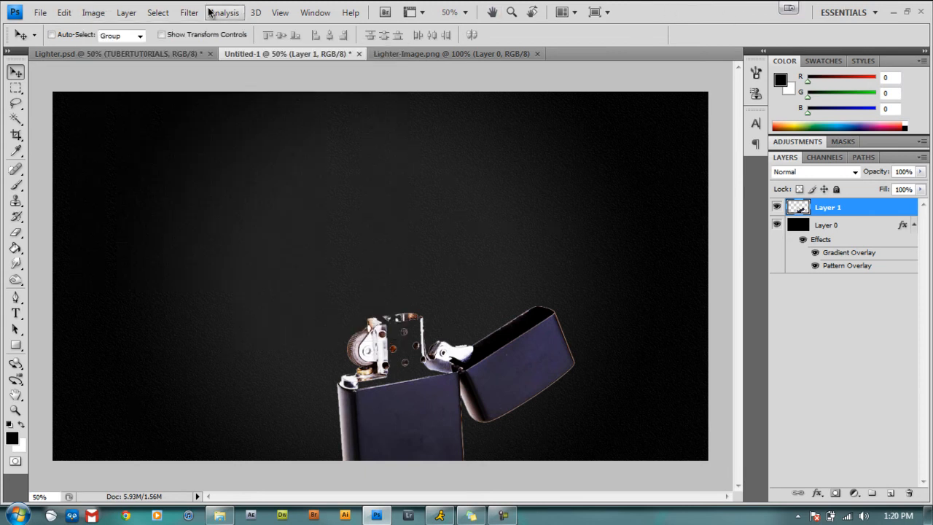
- Add a Hue/Saturation adjustment layer with Colorize enabled and clip it to the lighter layer
left_click(126, 13)
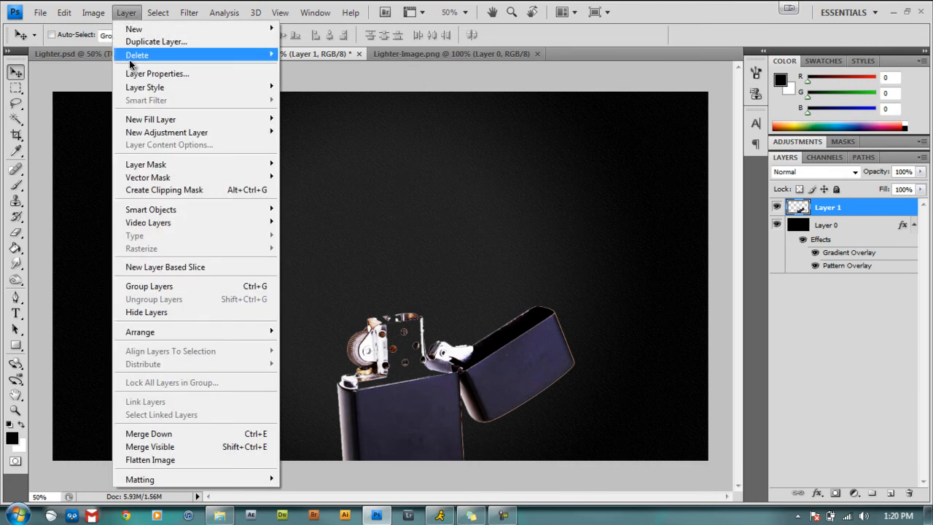
mouse_move(185, 134)
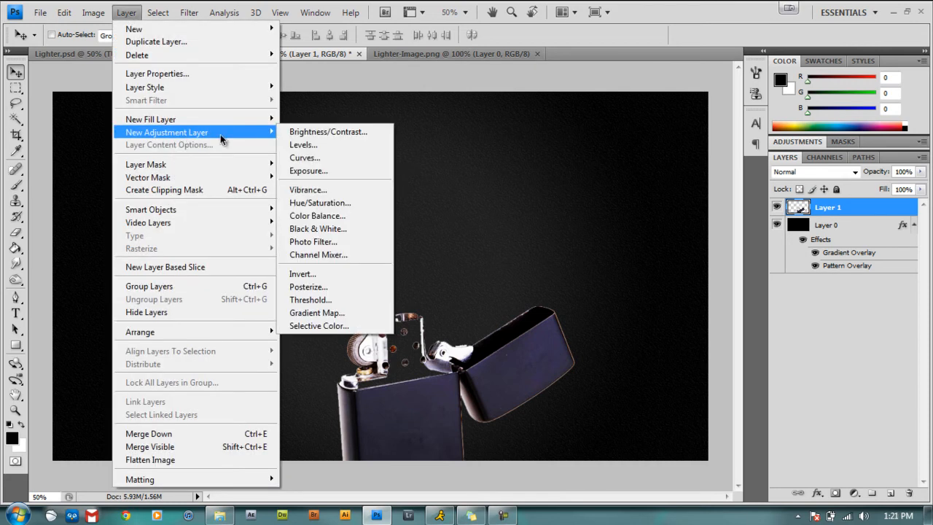
left_click(326, 209)
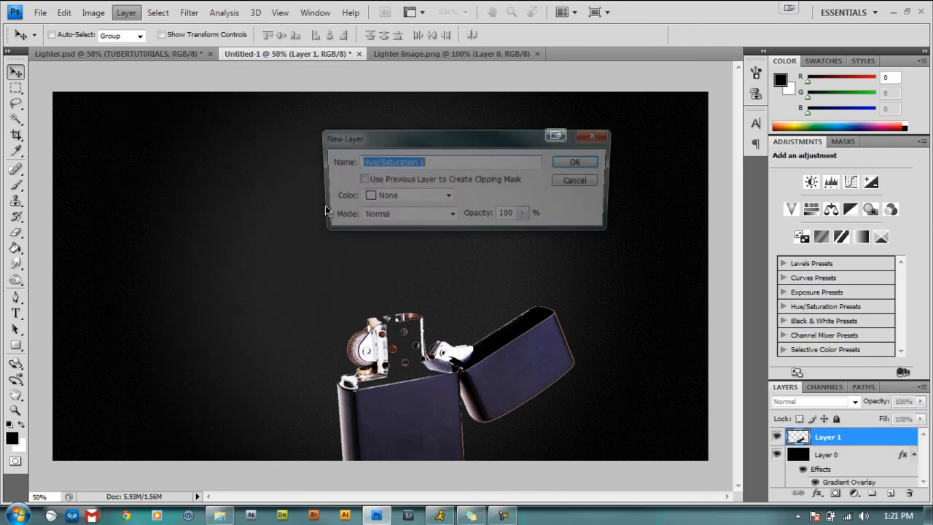
left_click(575, 164)
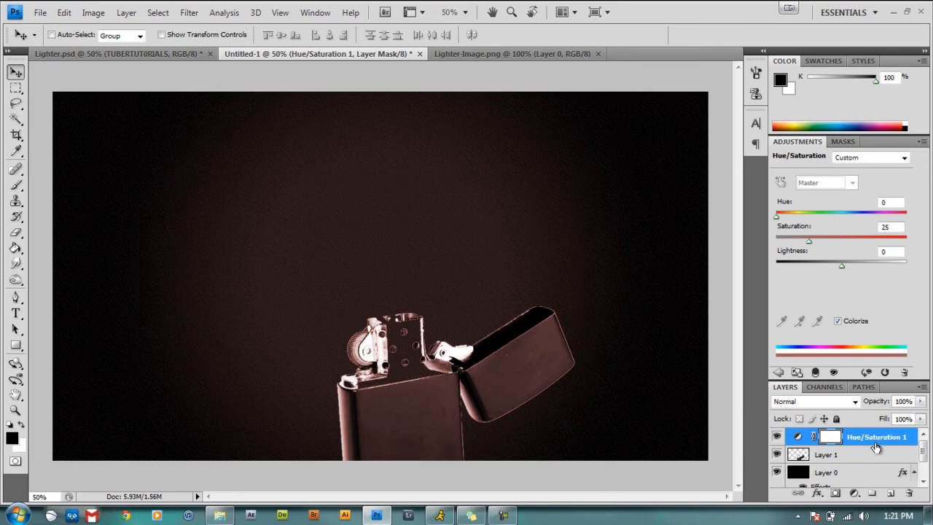
left_click_drag(876, 449, 881, 446)
left_click(881, 446, "alt")
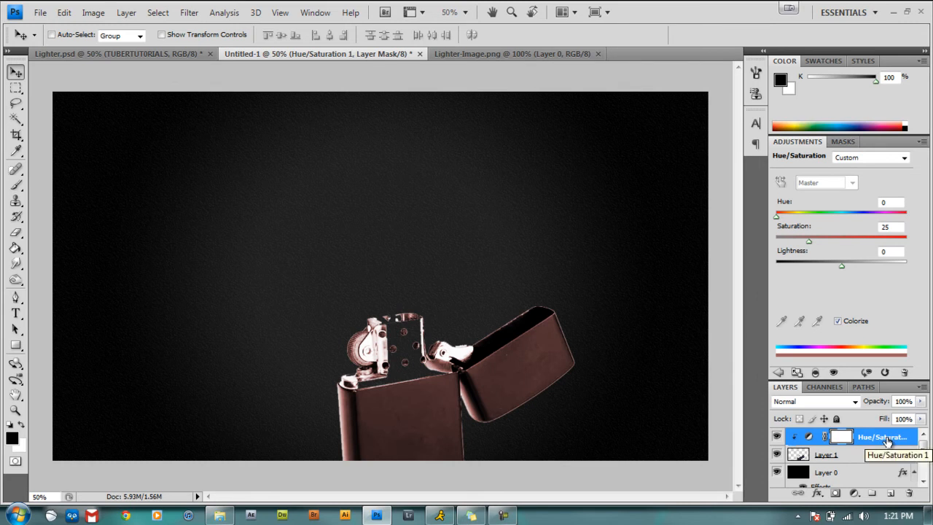
- Set the Hue/Saturation adjustment to hue 360, saturation 54 and lightness -4
left_click(896, 204)
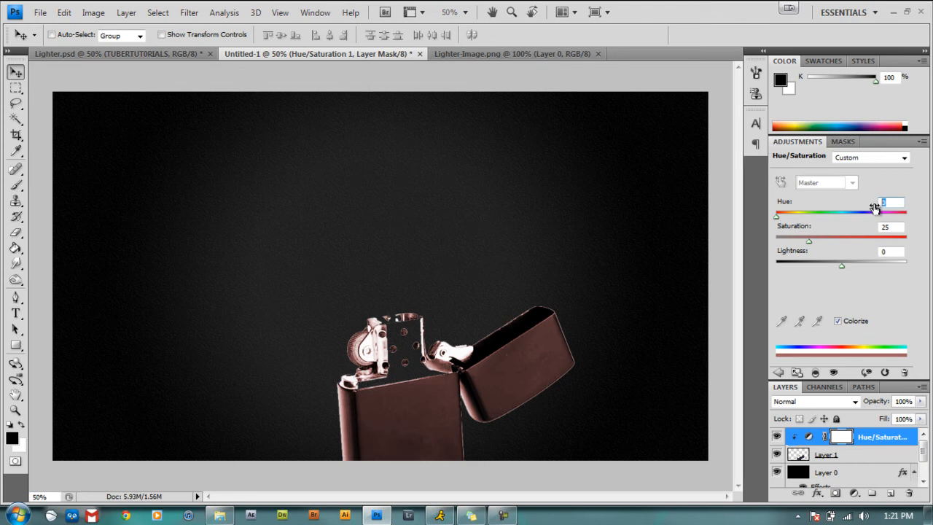
type("360")
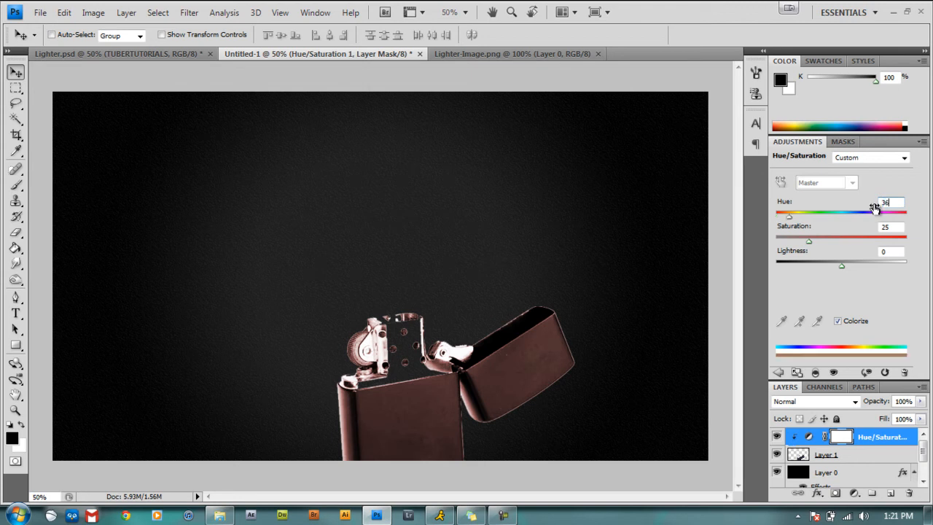
left_click(886, 228)
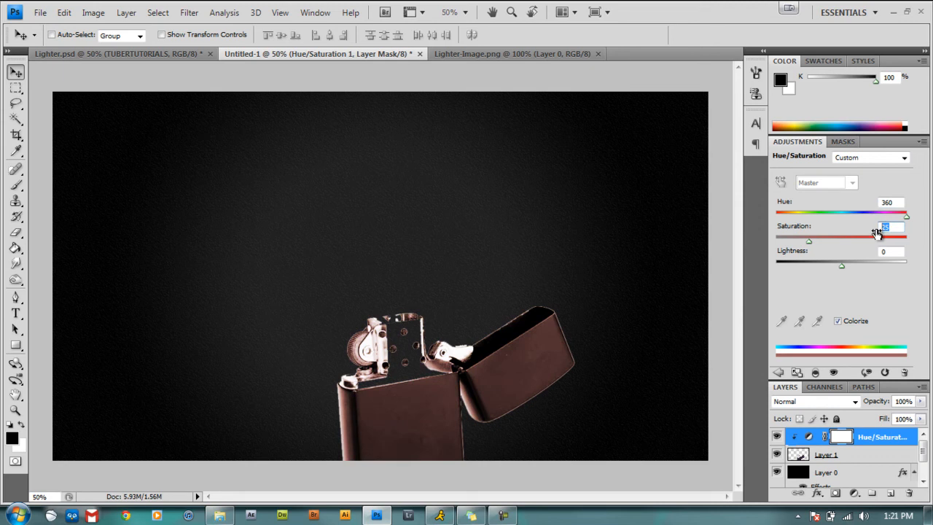
type("54")
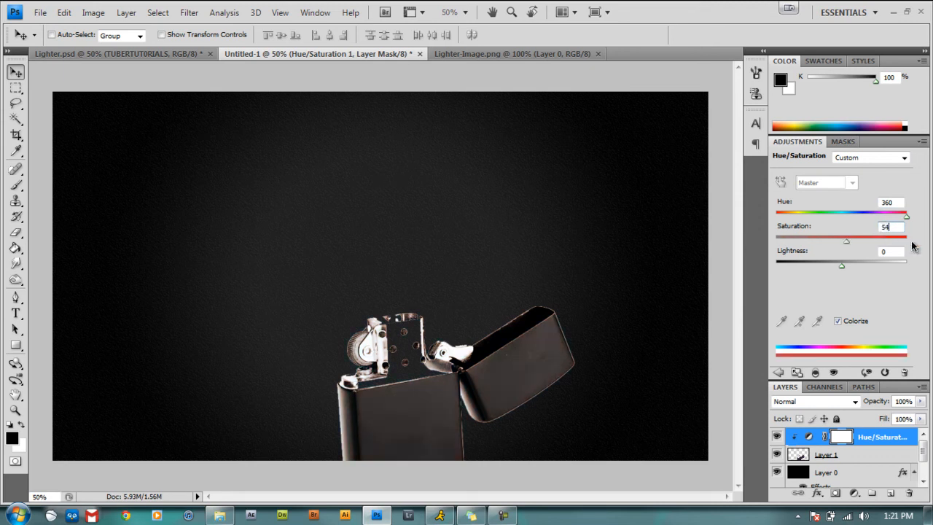
left_click(882, 250)
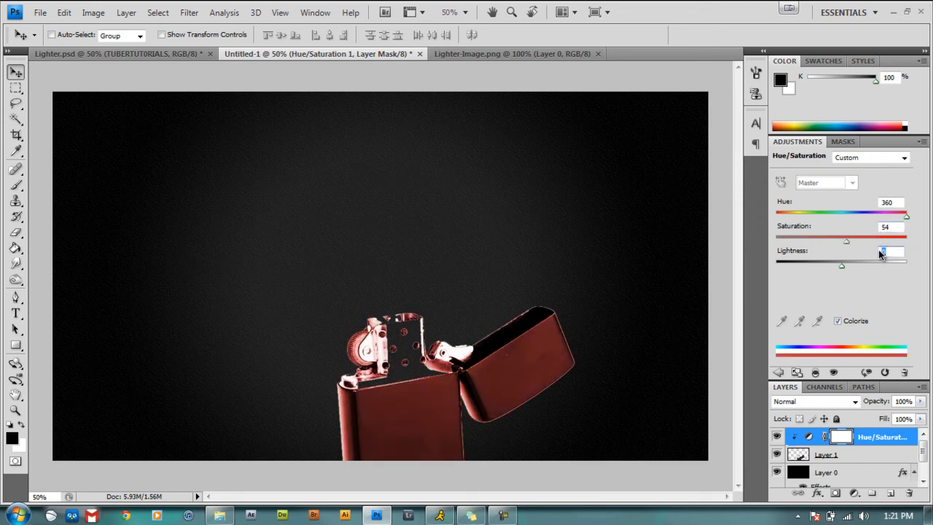
type("-4")
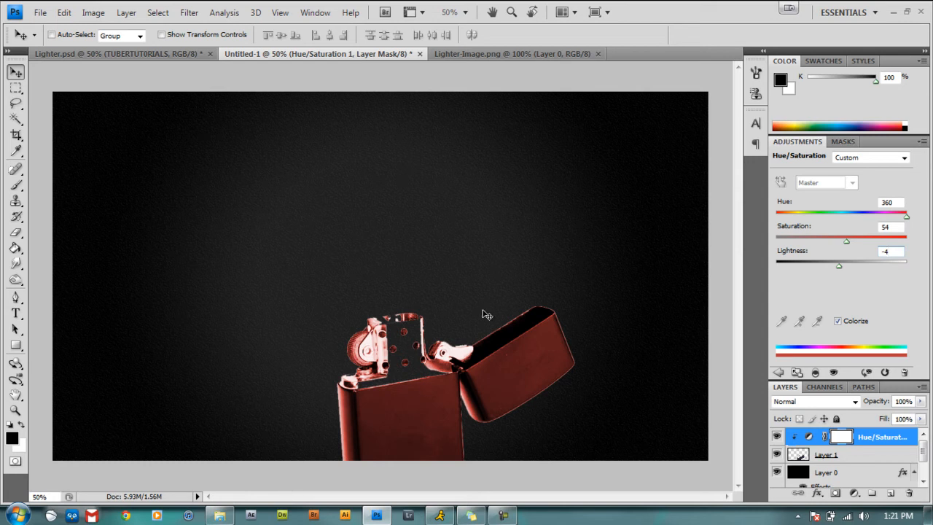
- Apply the basic Sharpen filter to the lighter on Layer 1
double_click(903, 144)
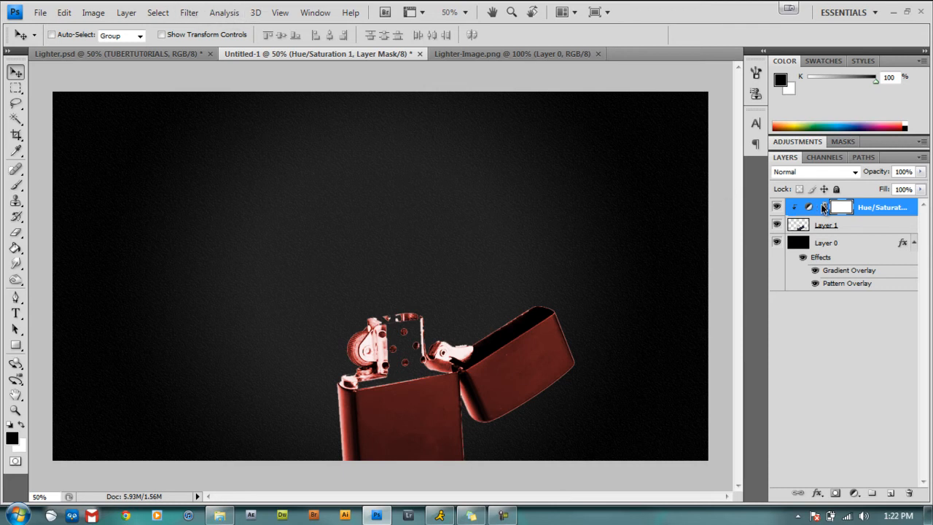
left_click(857, 229)
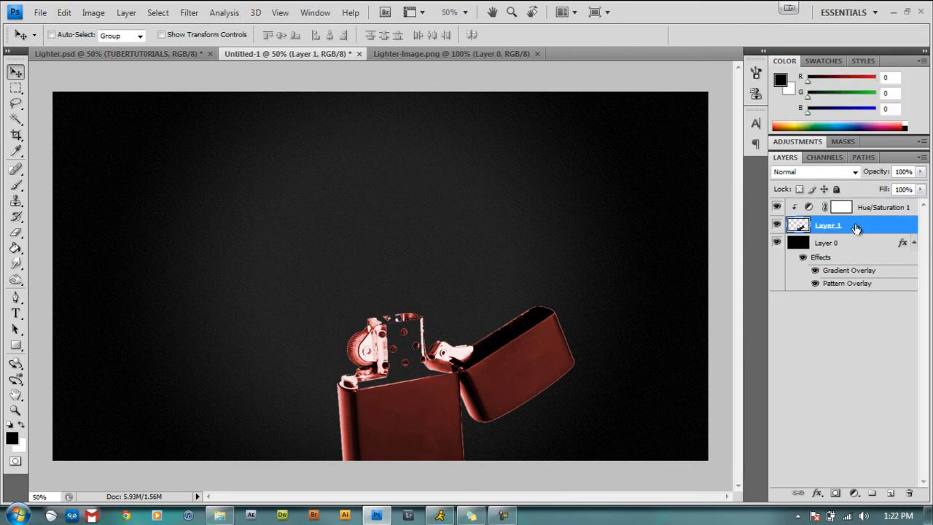
left_click(196, 14)
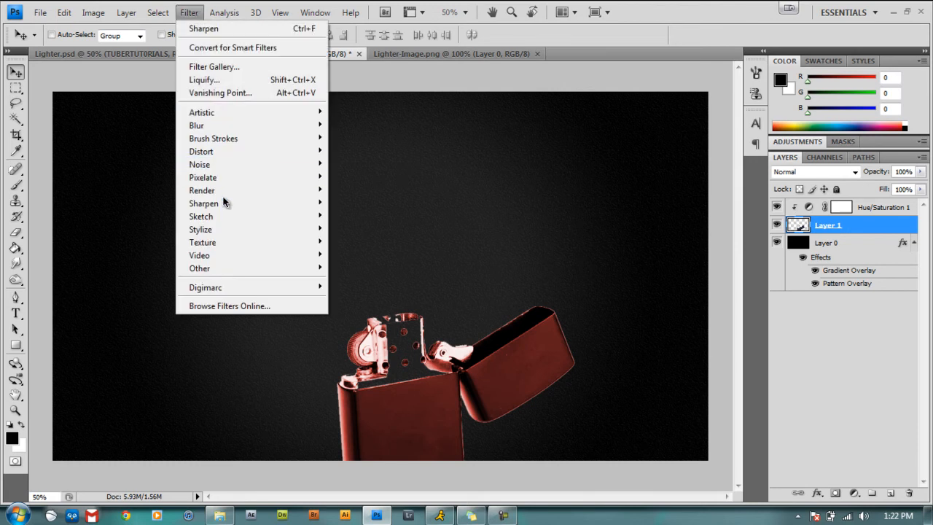
mouse_move(223, 202)
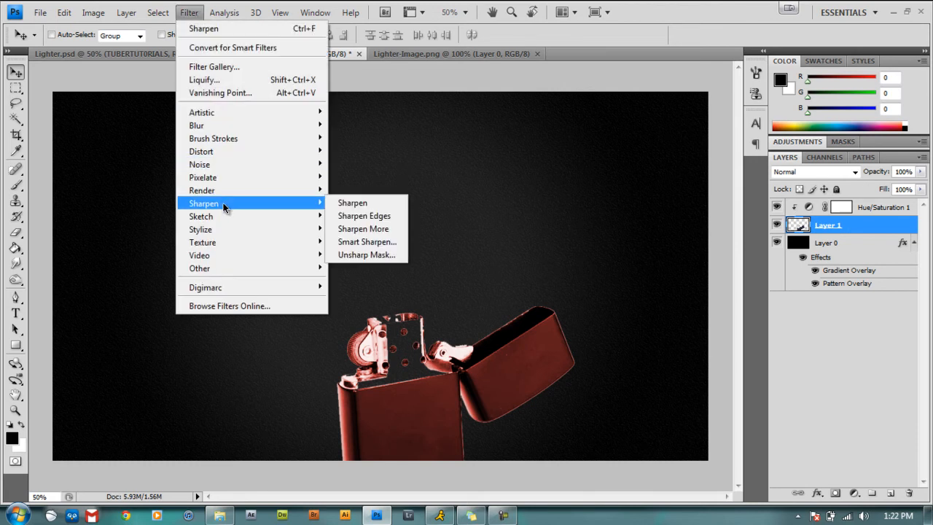
left_click(351, 203)
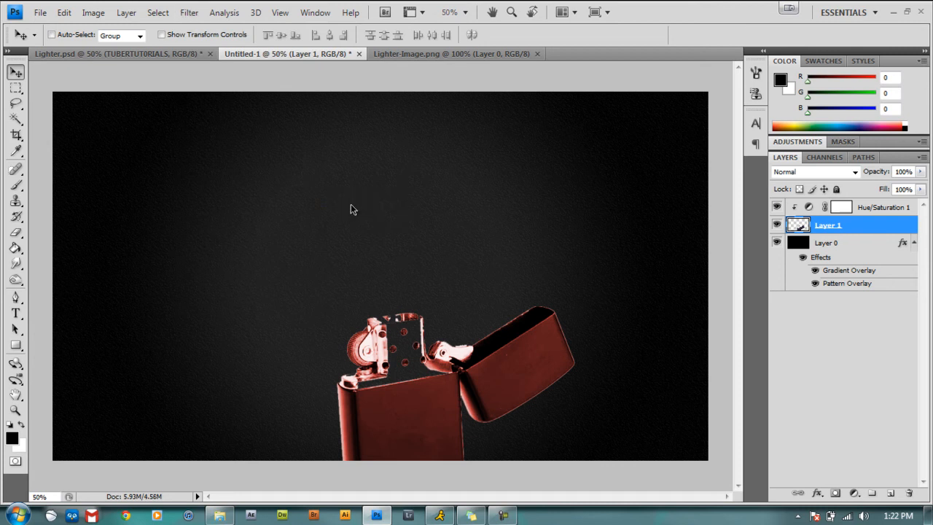
- Apply Smart Sharpen to the lighter with amount 91%, radius 49.4 pixels and Gaussian Blur removal
left_click(186, 13)
mouse_move(228, 203)
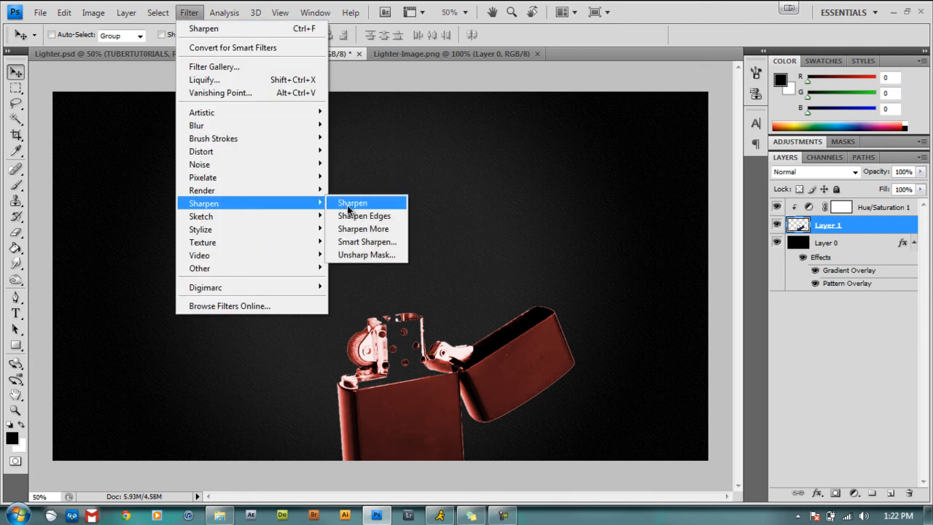
left_click(367, 242)
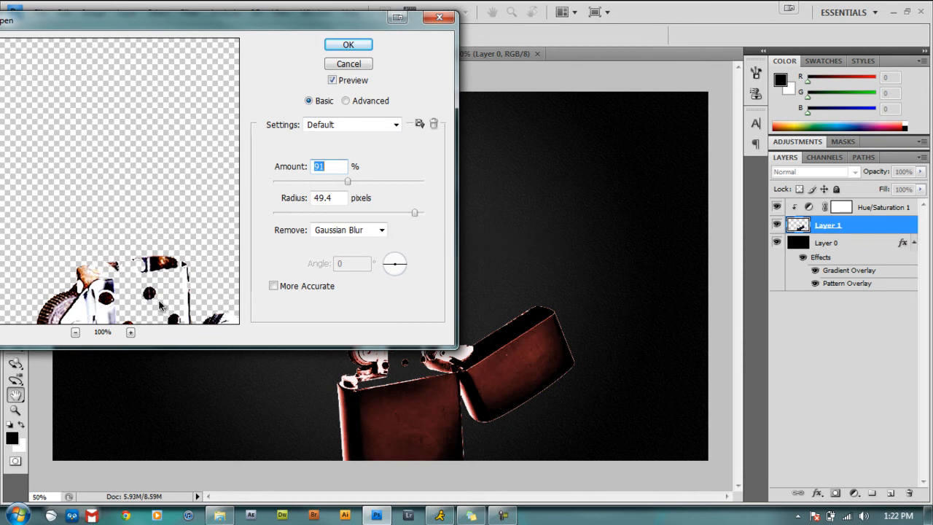
left_click(75, 332)
left_click(75, 333)
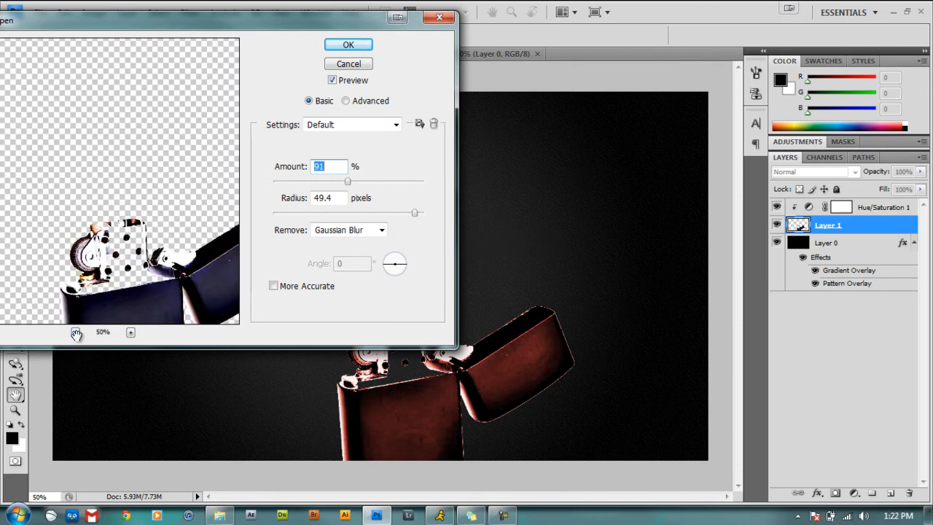
left_click_drag(220, 27, 168, 31)
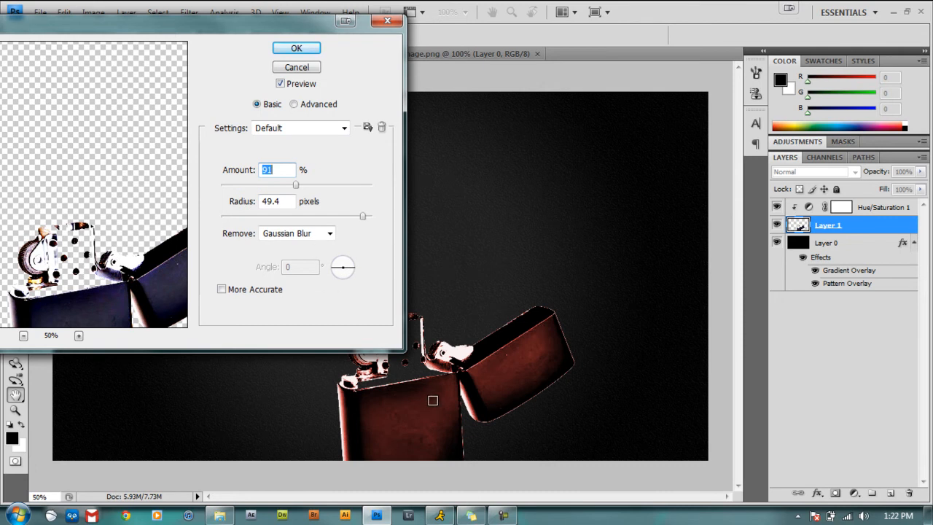
left_click(274, 169)
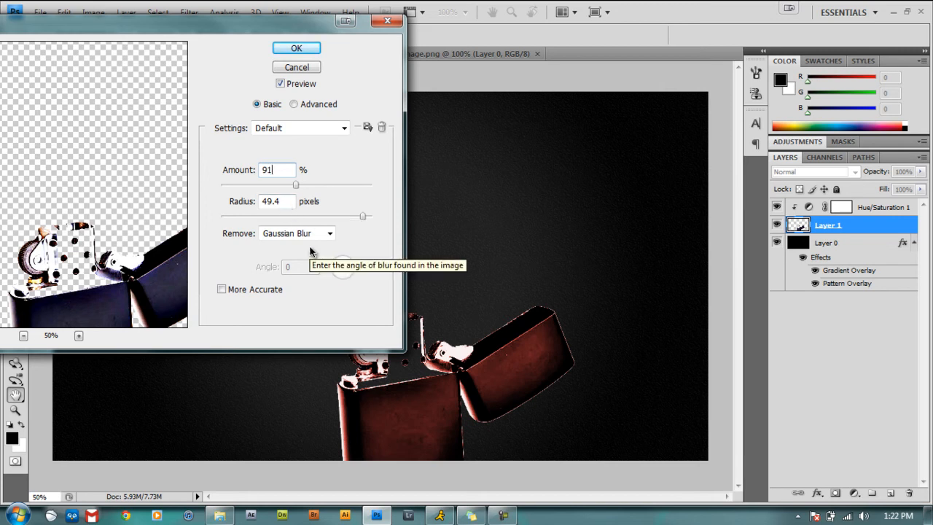
left_click(303, 48)
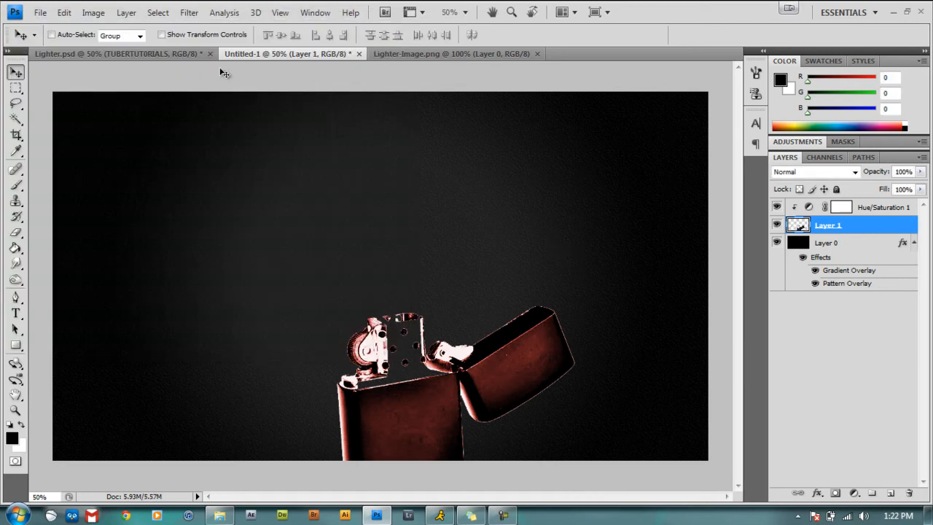
- Compare the lighter with the finished Lighter.psd artwork, and move it slightly down and to the right in Untitled-1
left_click(168, 53)
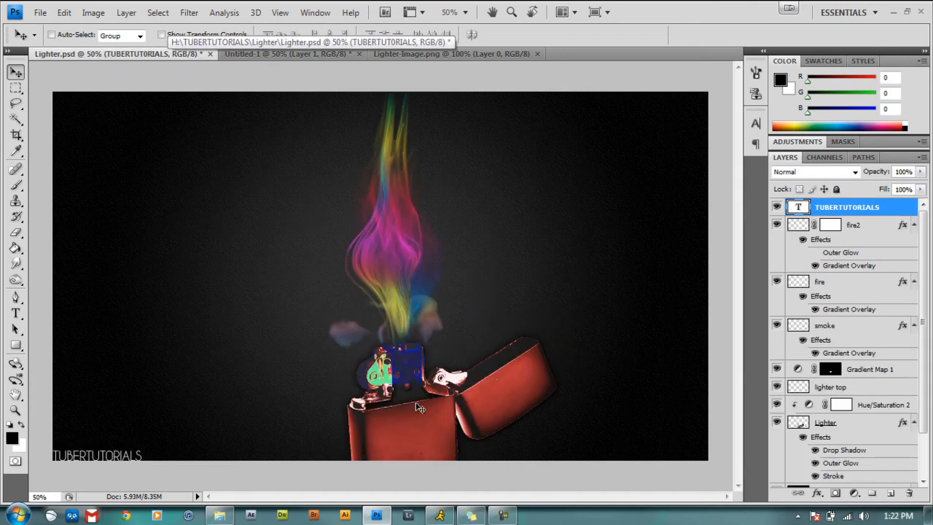
left_click(293, 54)
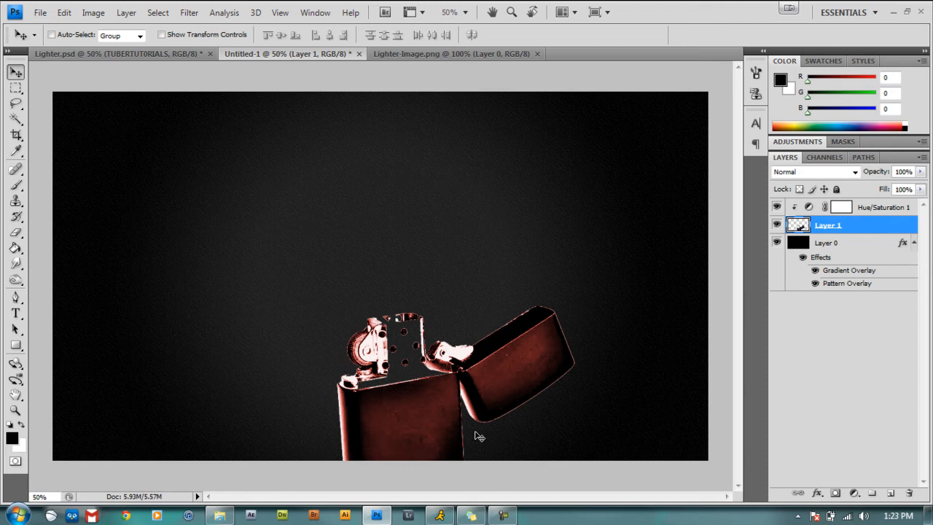
mouse_move(535, 435)
left_mouse_down()
mouse_move(399, 421)
mouse_move(474, 427)
mouse_move(535, 453)
mouse_move(537, 437)
left_mouse_up()
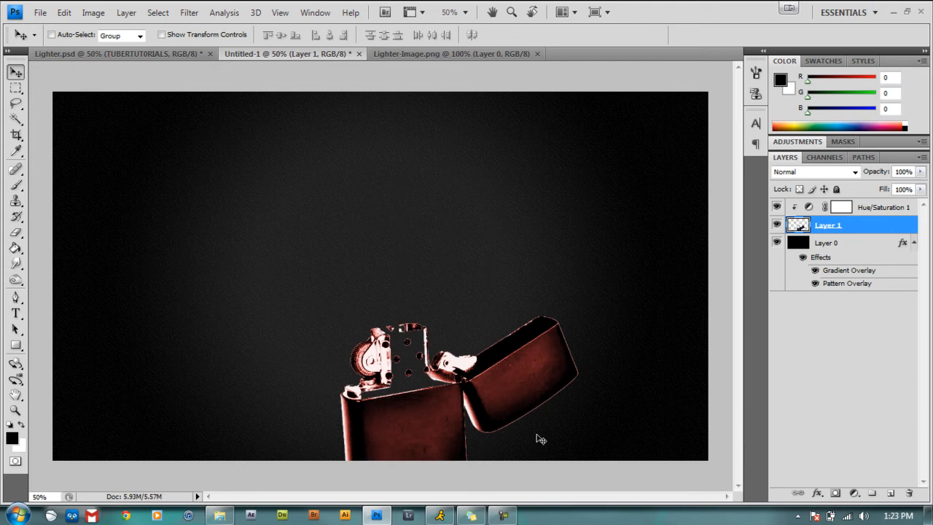
- Add a new empty layer above the Hue/Saturation adjustment and look at the fire brush files in the Lighter folder
left_click(890, 210)
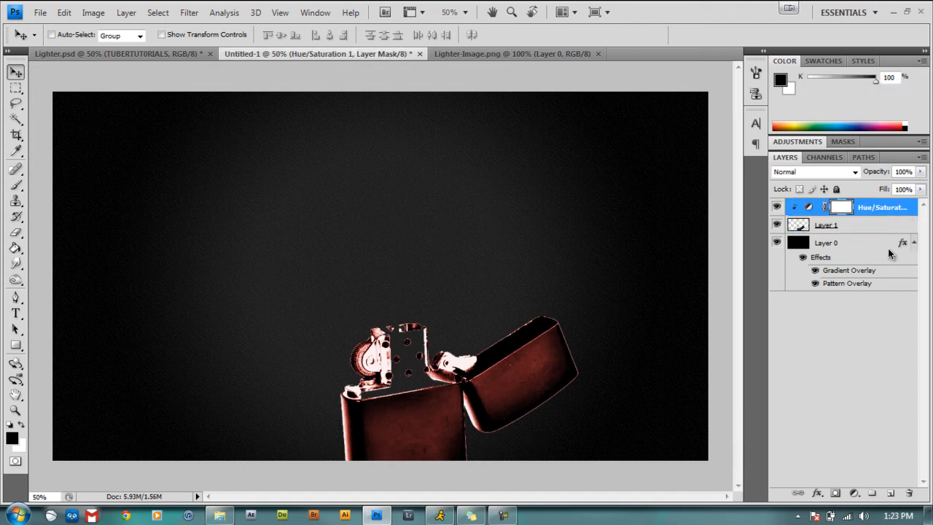
left_click(891, 494)
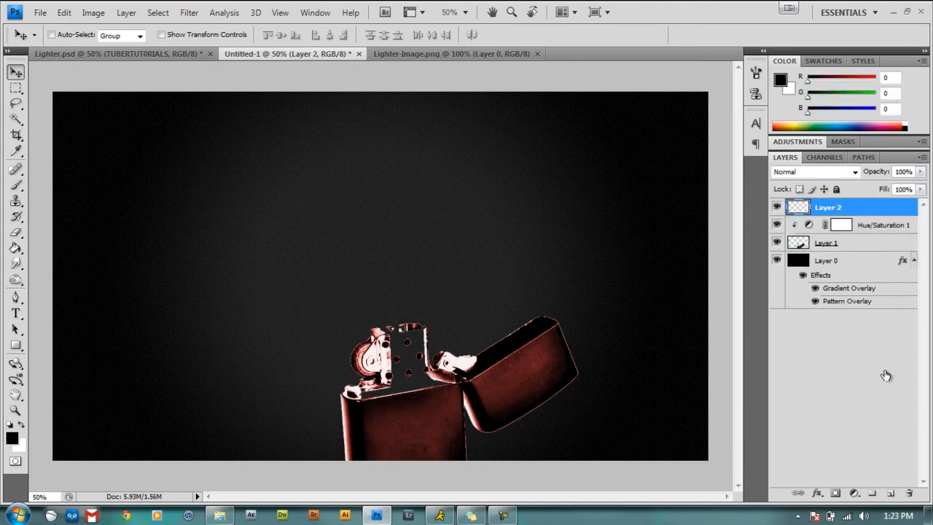
left_click(219, 515)
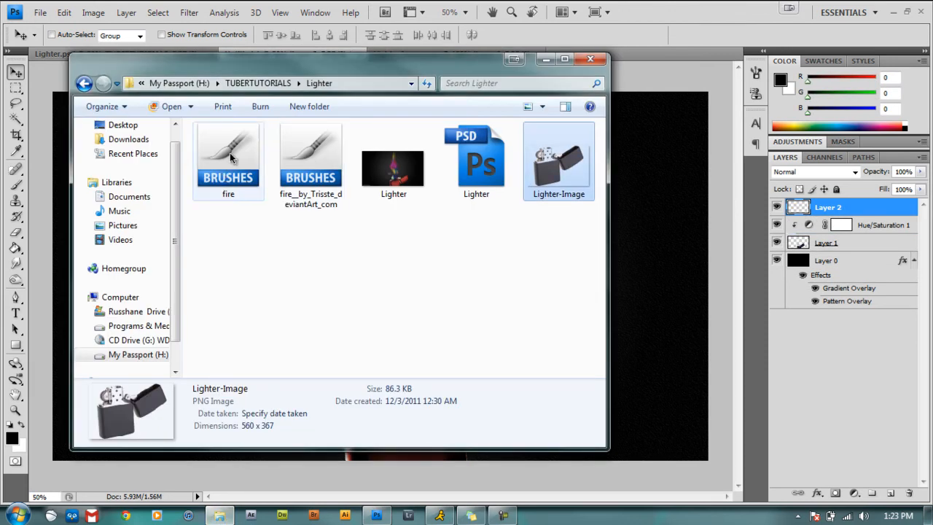
left_click(545, 58)
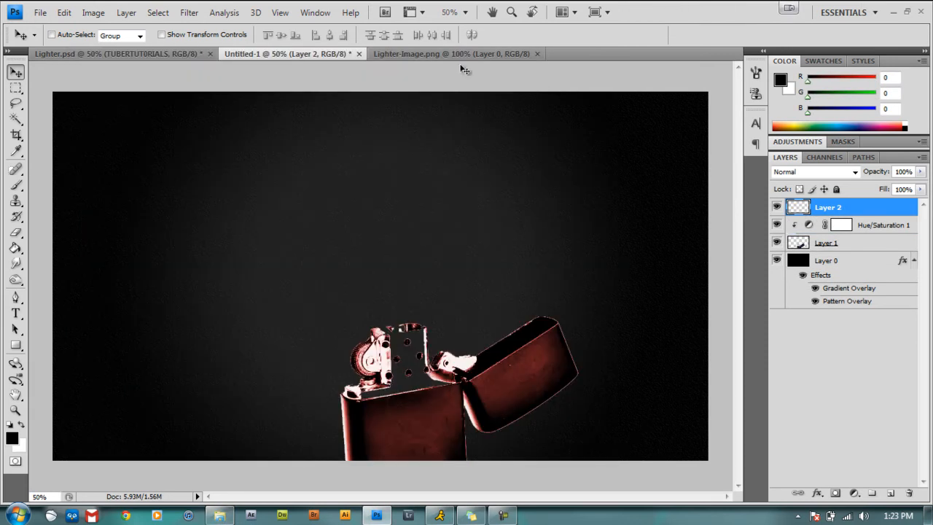
- Choose the 1280 px flame tip for the Brush tool and set its master diameter to 555 px
left_click(17, 185)
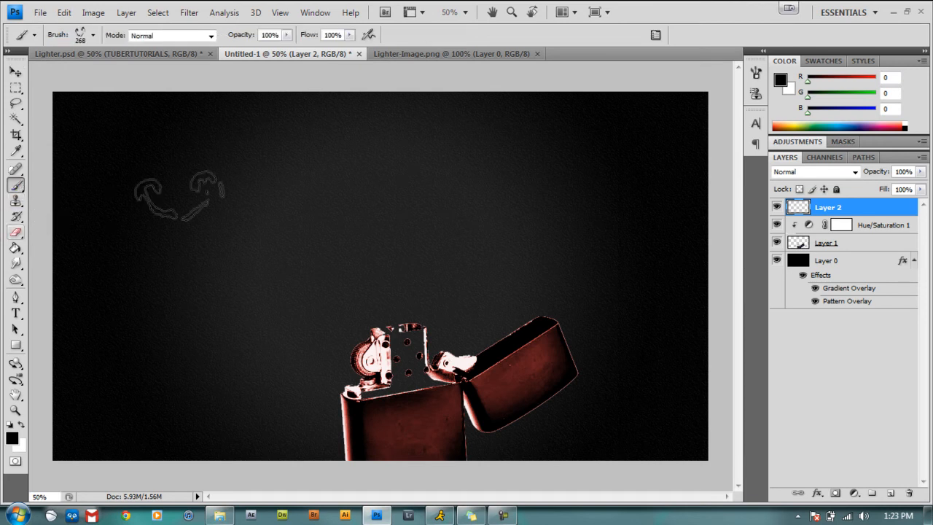
left_click(757, 76)
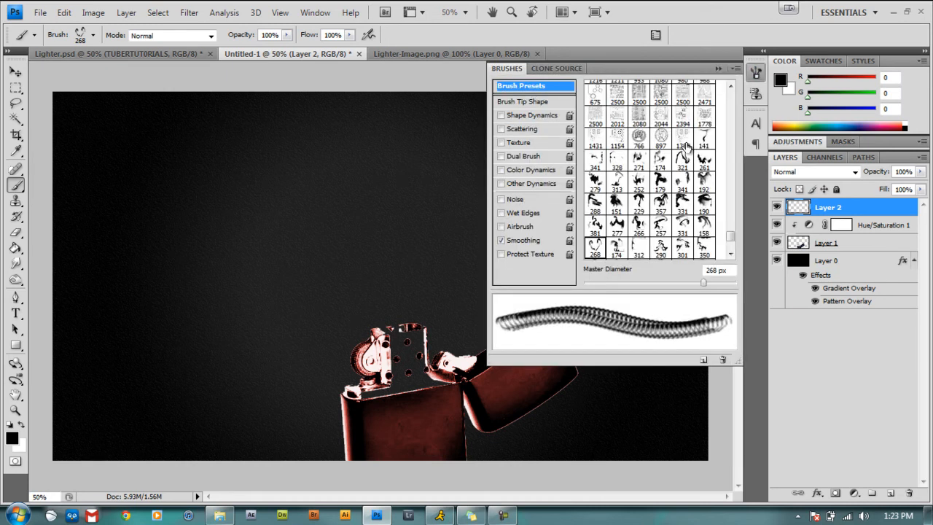
left_click_drag(732, 241, 732, 251)
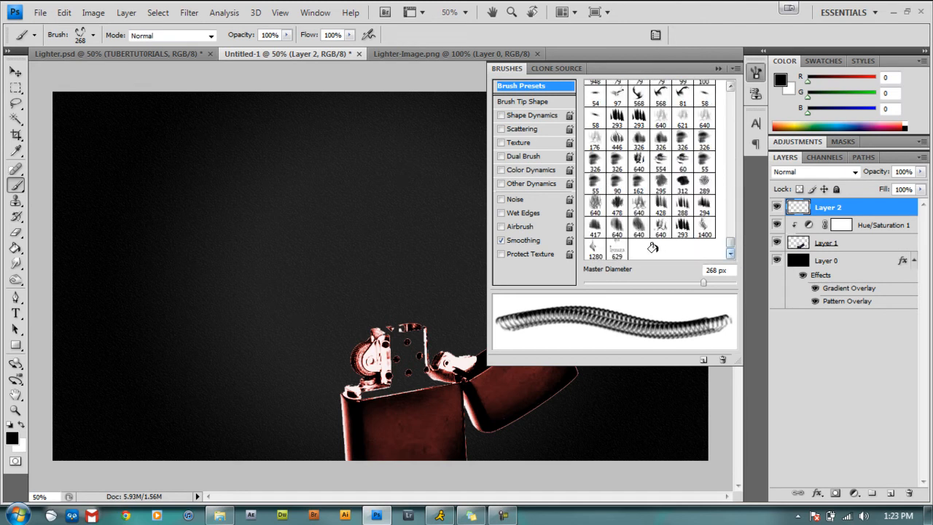
left_click(595, 255)
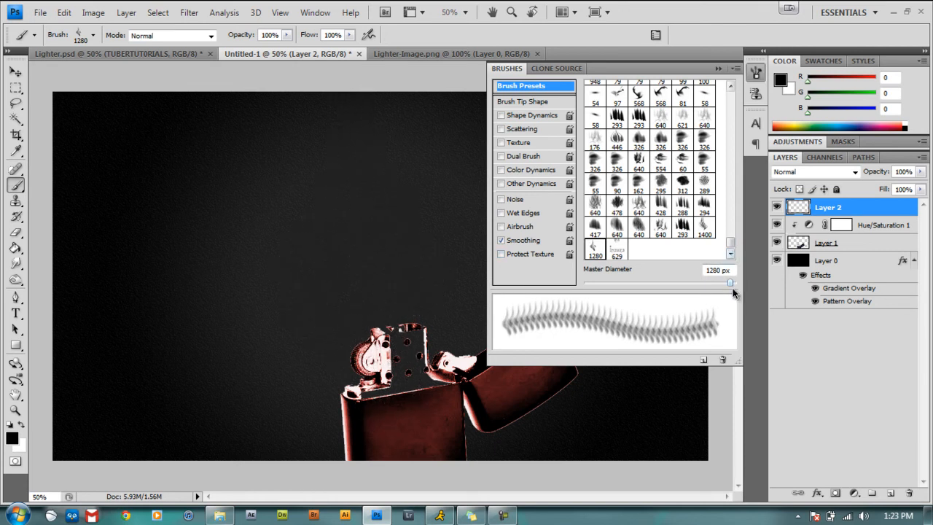
left_click_drag(730, 283, 713, 286)
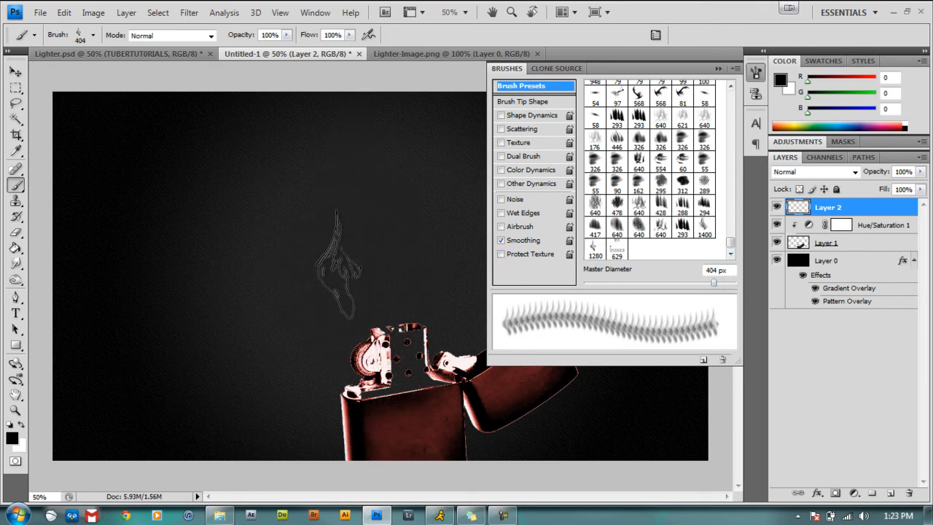
left_click_drag(719, 288, 727, 288)
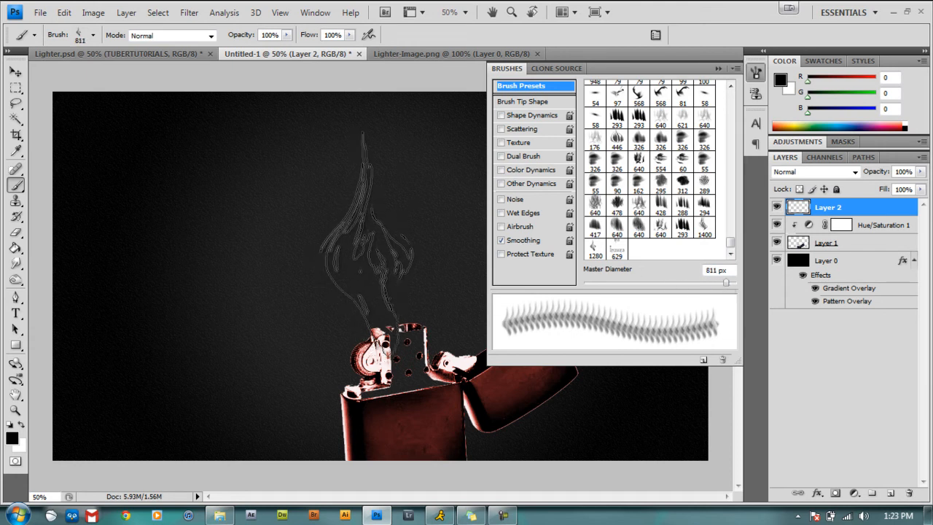
left_click_drag(723, 288, 721, 288)
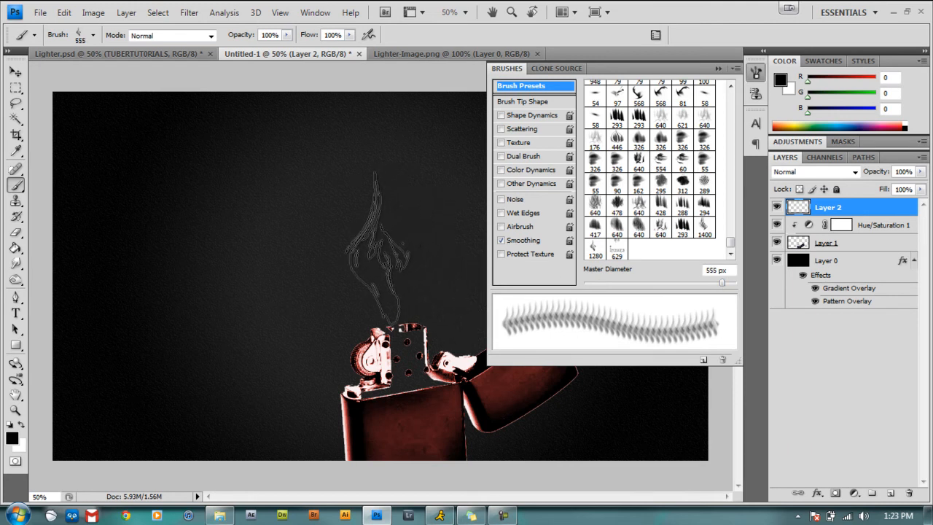
- Make white the foreground color and stamp a single flame on Layer 2 just above the lighter's wick, undoing the trial stroke
left_click(21, 425)
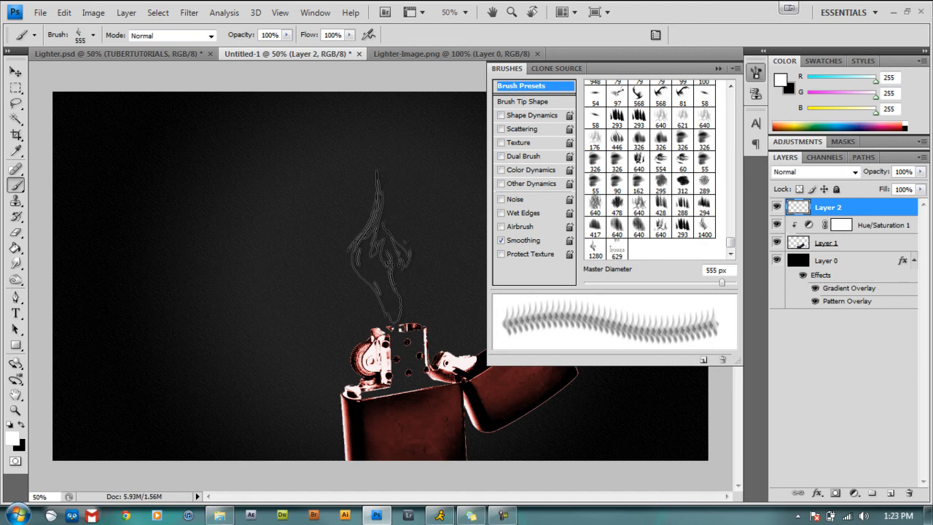
left_click_drag(402, 248, 470, 182)
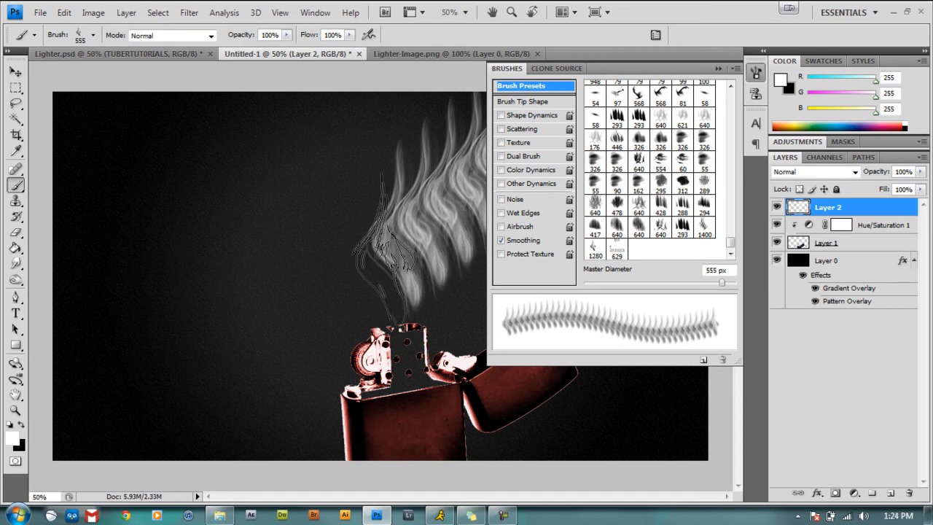
key("ctrl+z")
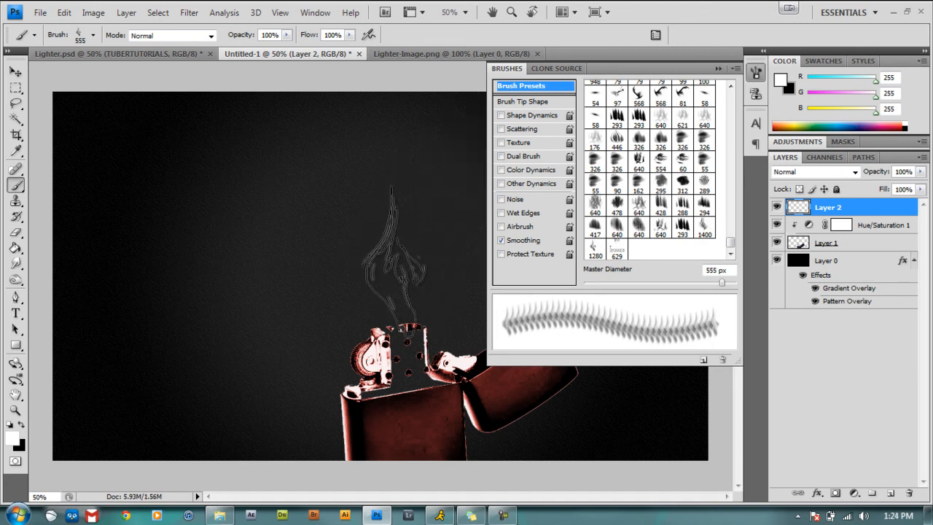
left_click(371, 250)
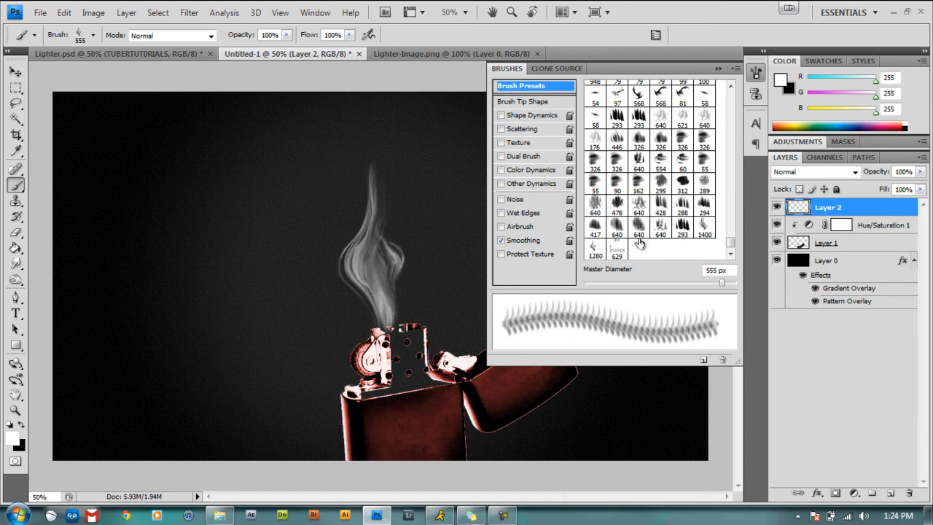
- Stamp a taller white flame over the first one on a new layer, using the 1400 px flame tip at 726 px diameter
left_click(703, 230)
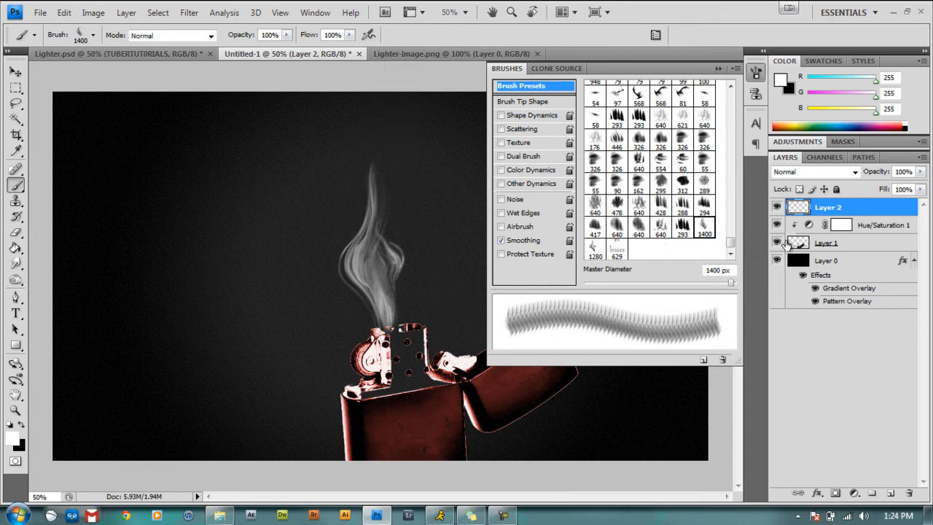
left_click(890, 494)
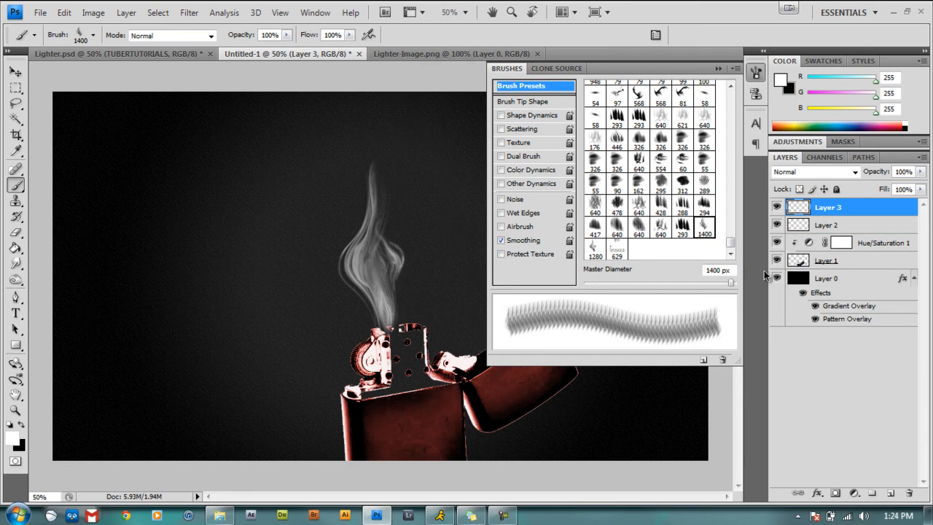
left_click_drag(730, 284, 725, 283)
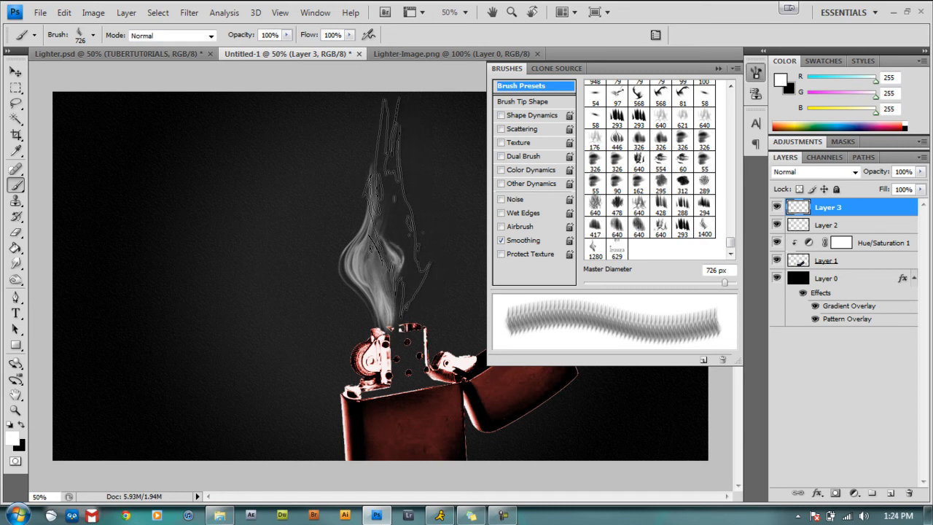
left_click(397, 204)
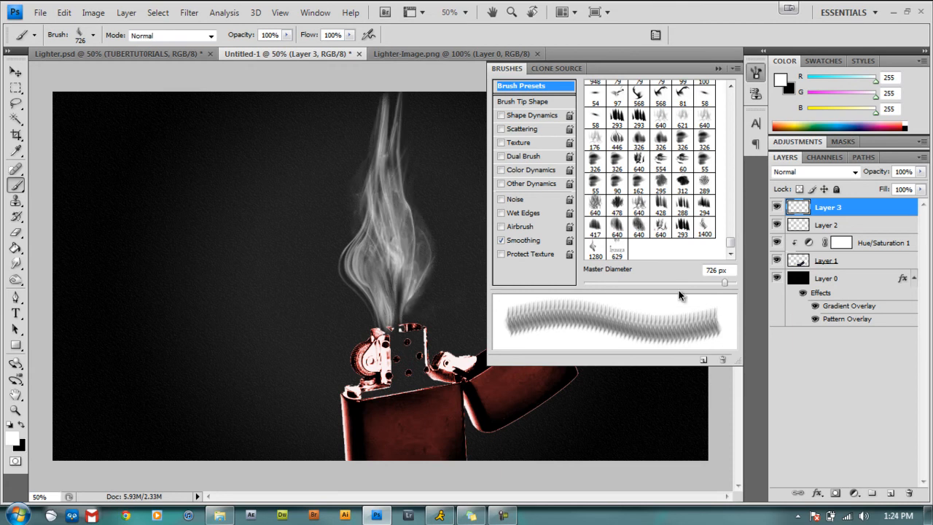
- Apply a Gradient Overlay to the Layer 3 flame using the Spectrum preset
left_click(718, 69)
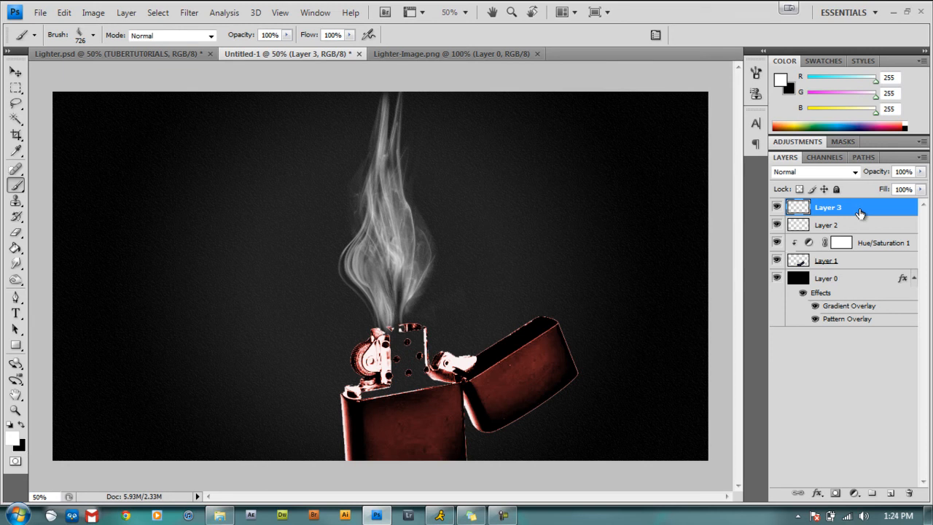
right_click(860, 208)
left_click(722, 197)
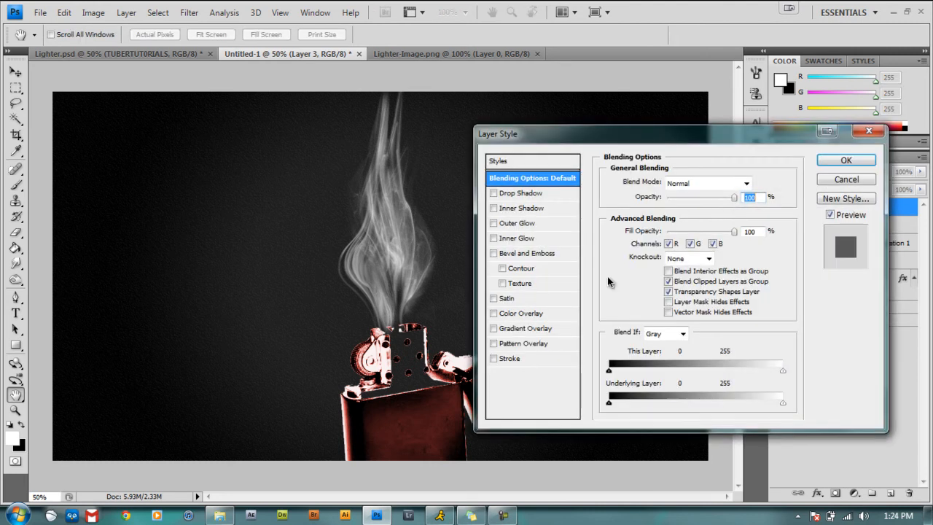
left_click(494, 329)
left_click(526, 329)
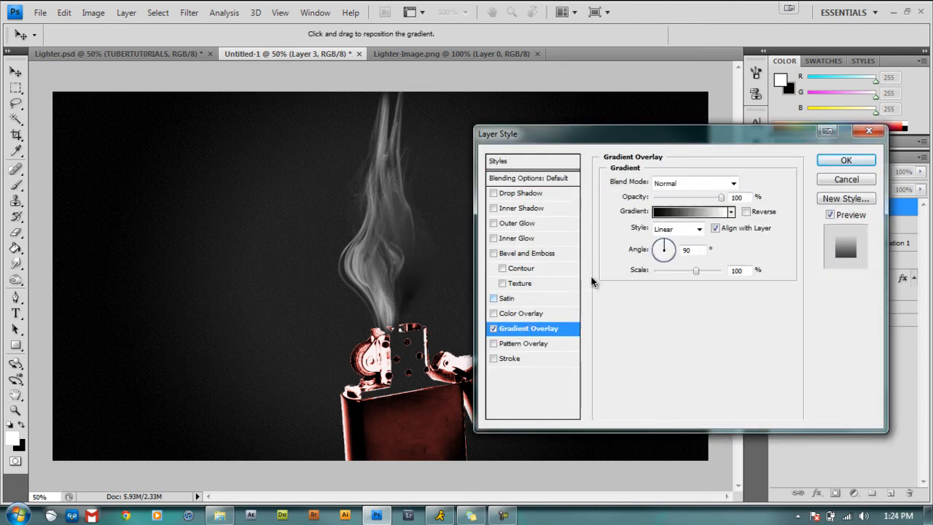
left_click(664, 213)
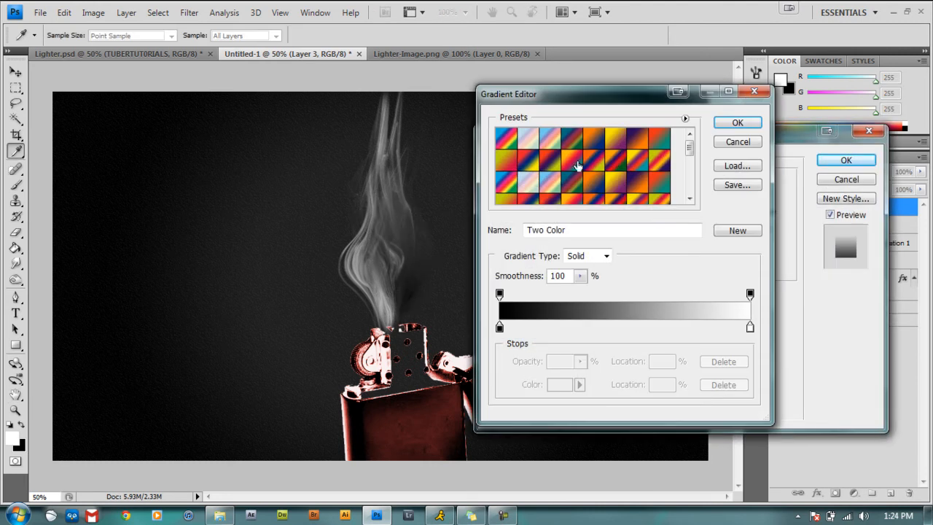
left_click(508, 140)
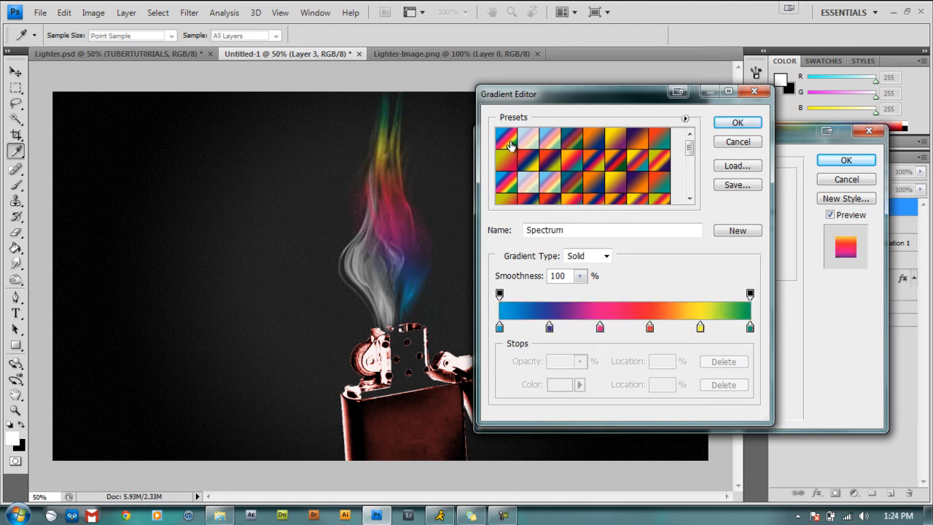
left_click(685, 119)
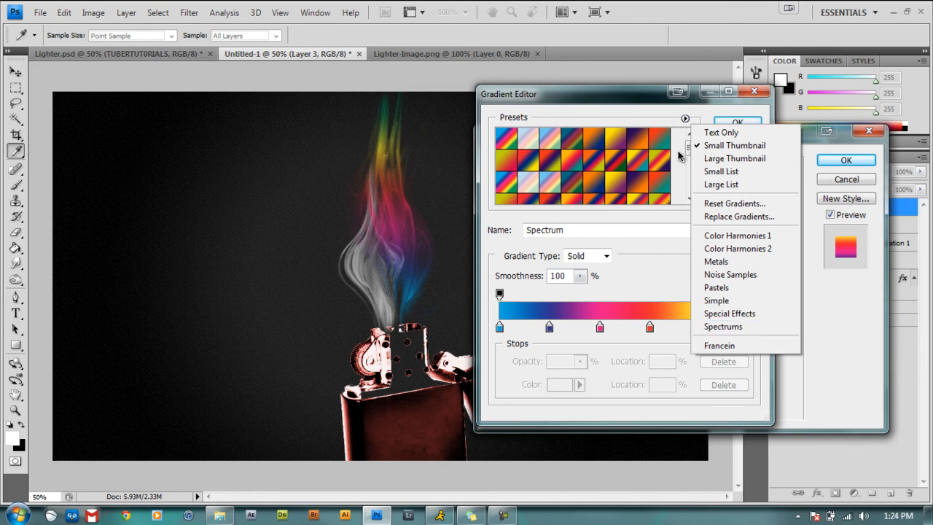
left_click(640, 101)
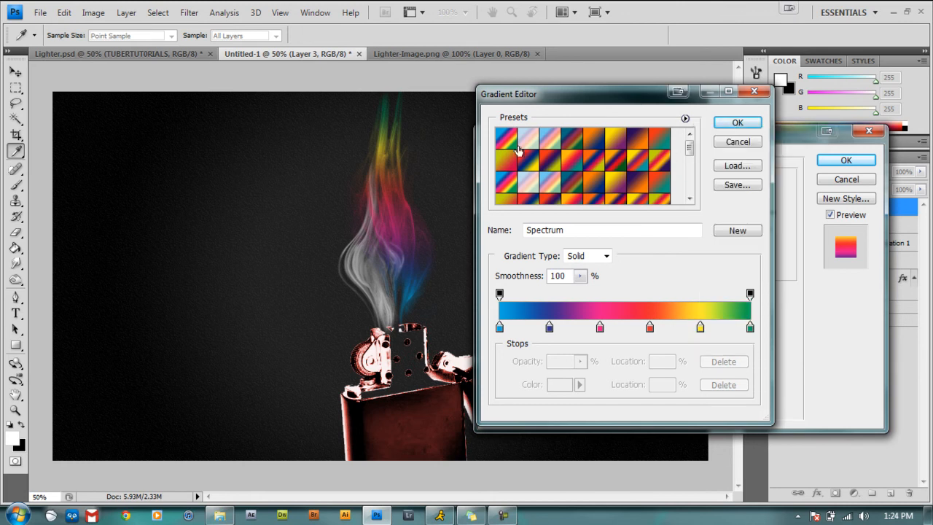
left_click(740, 124)
left_click(847, 160)
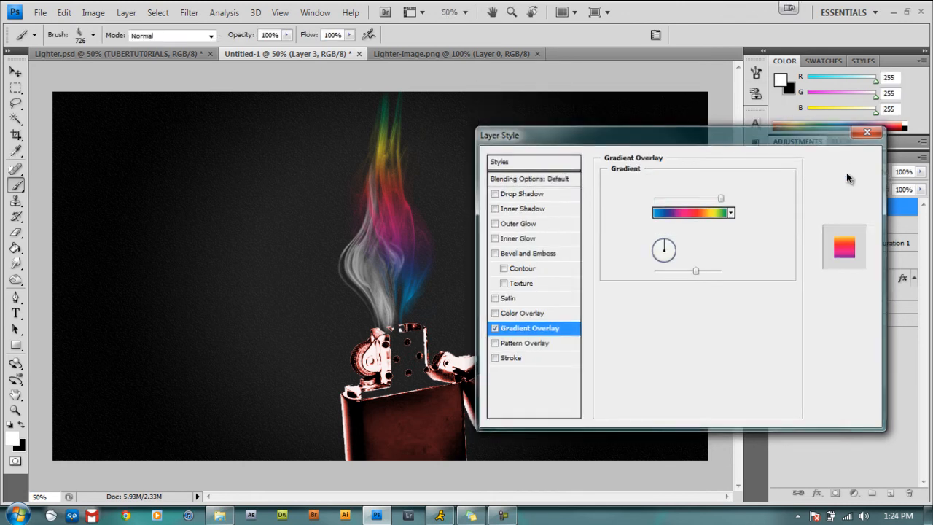
- Give the Layer 2 flame the same Spectrum gradient overlay
left_click(841, 251)
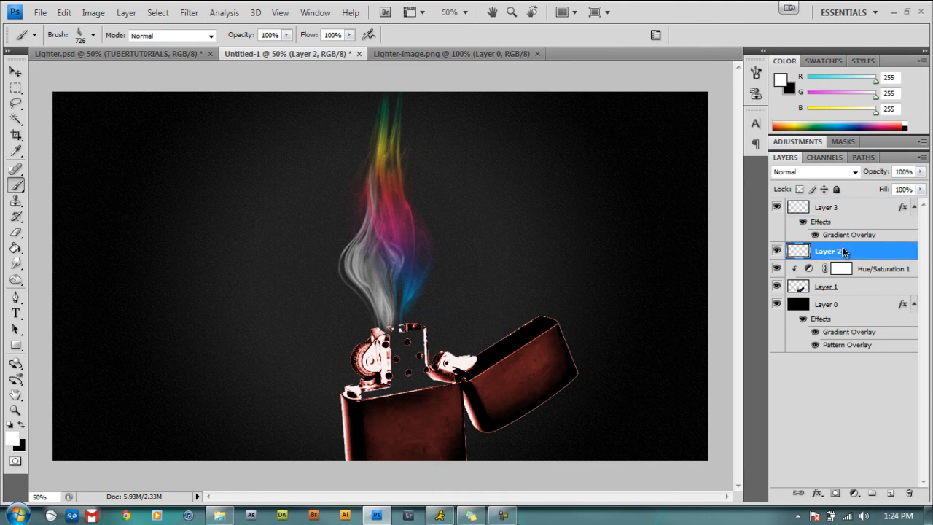
right_click(843, 252)
left_click(732, 198)
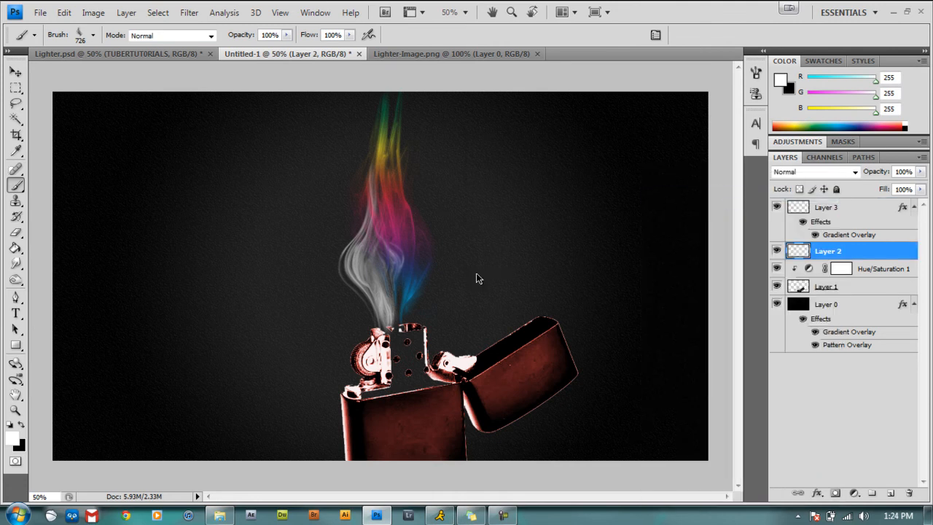
left_click(493, 329)
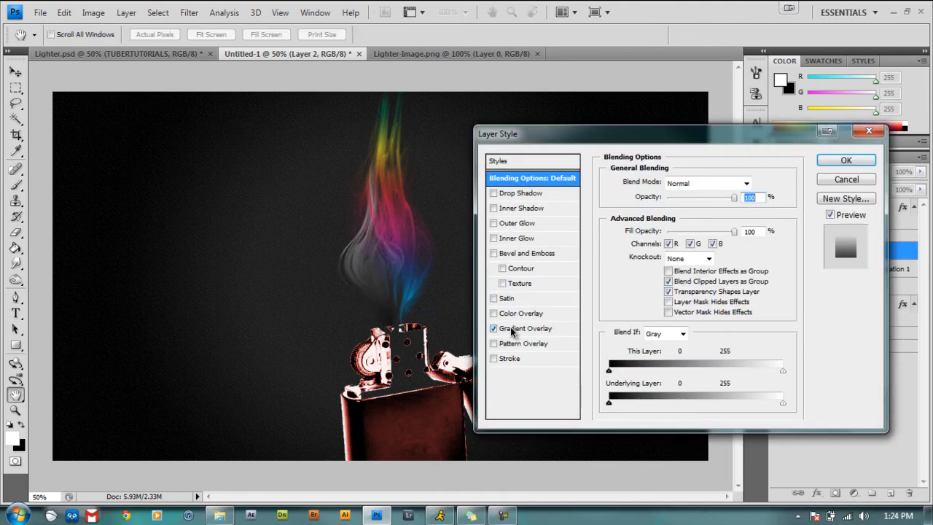
left_click(512, 332)
left_click(661, 216)
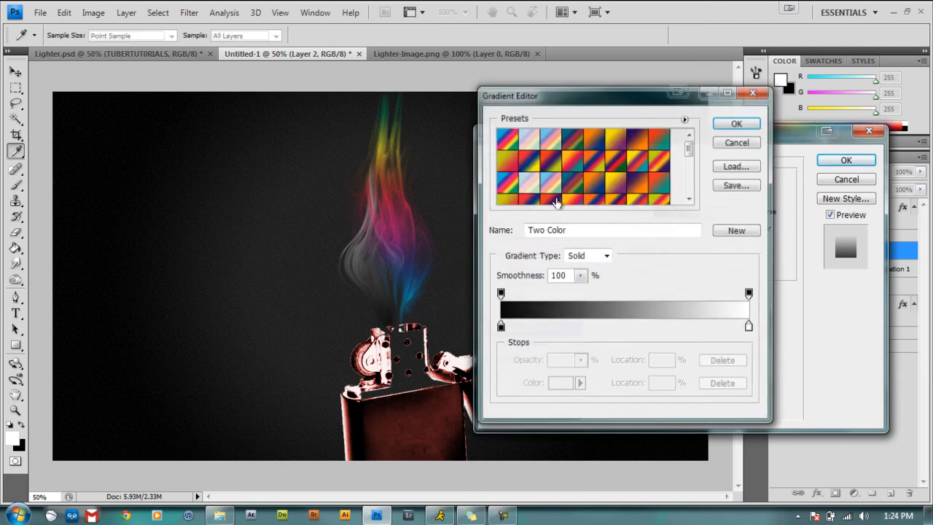
left_click(509, 139)
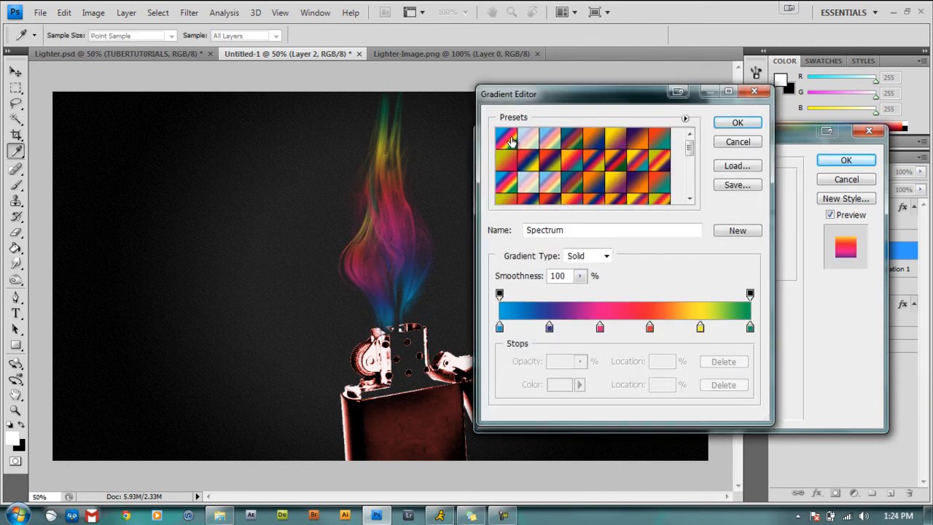
left_click(730, 125)
left_click(846, 161)
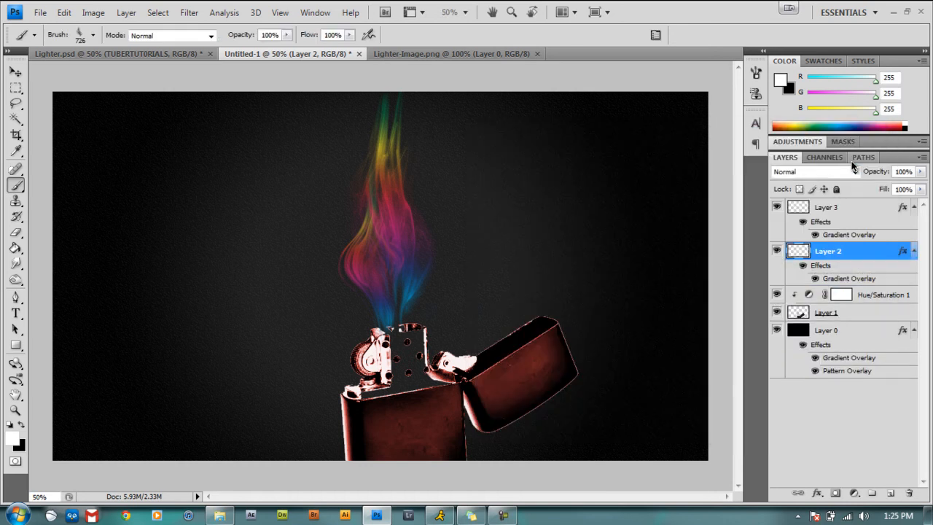
- Add a new empty layer above Layer 3 and choose the 341 px smoke-puff brush tip
left_click(850, 211)
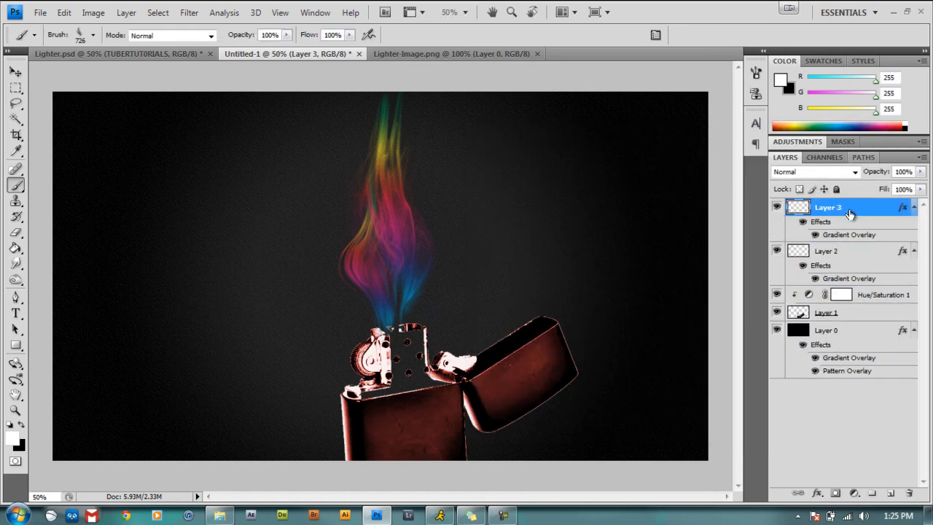
left_click(891, 493)
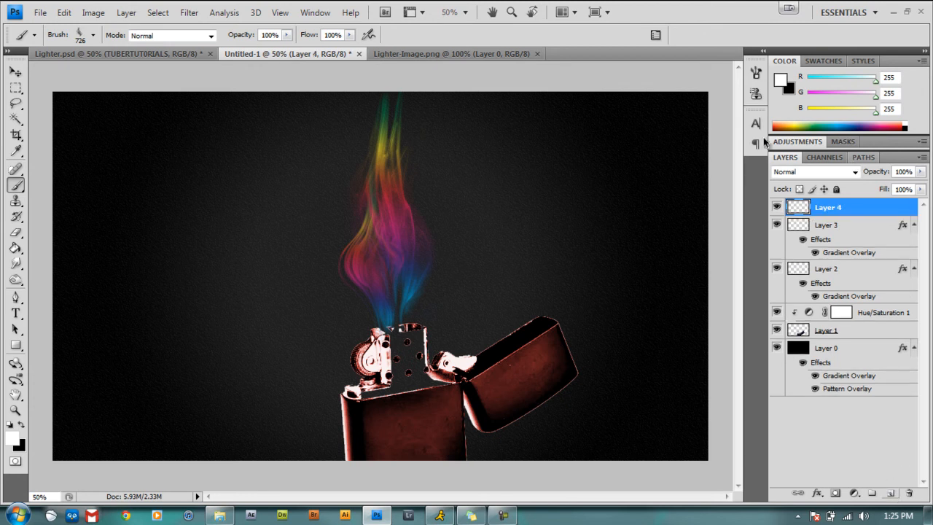
left_click(756, 79)
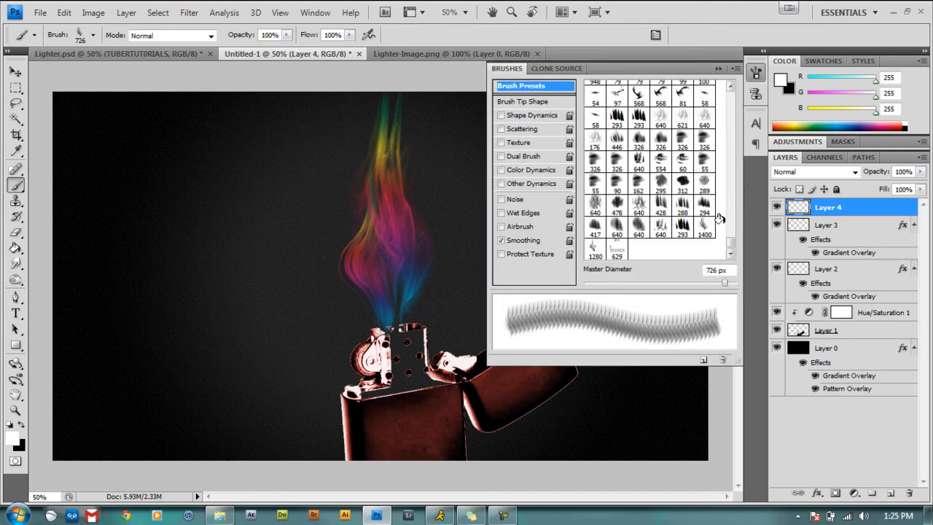
scroll(731, 246, "up", 3)
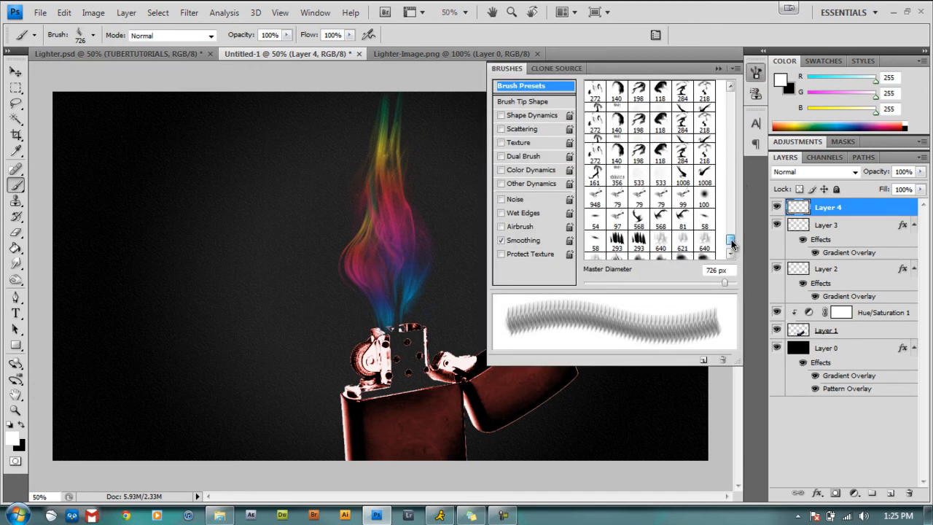
scroll(732, 246, "down", 1)
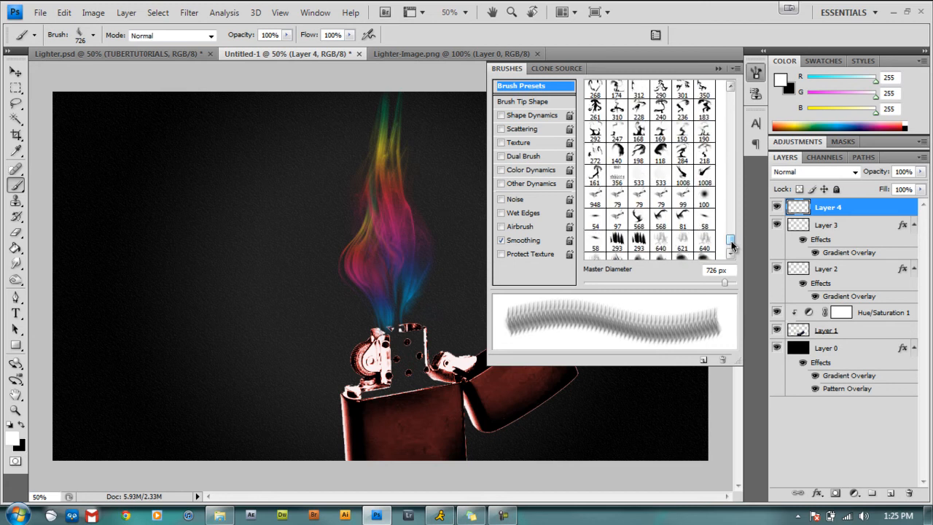
left_click(730, 87)
left_click(730, 86)
left_click(731, 86)
left_click(730, 87)
left_click(730, 87)
left_click(730, 87)
left_click(731, 87)
left_click(730, 87)
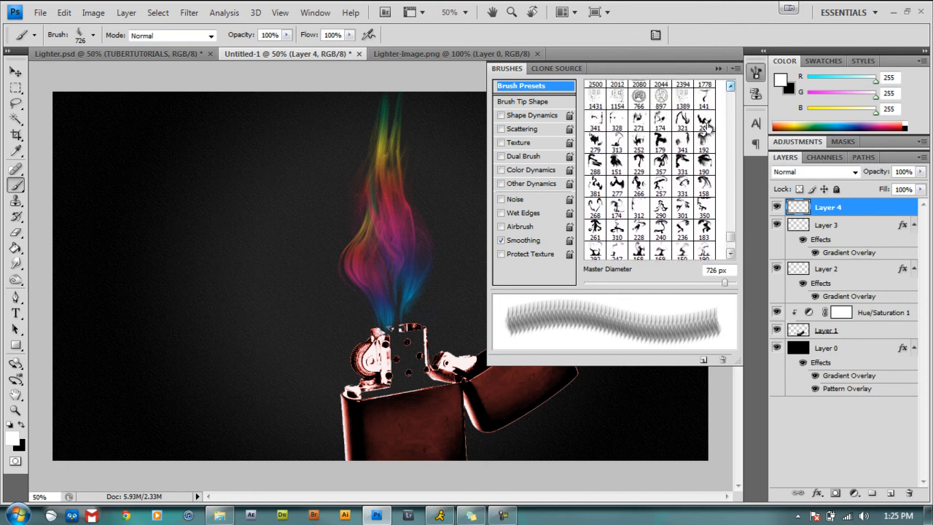
left_click(682, 140)
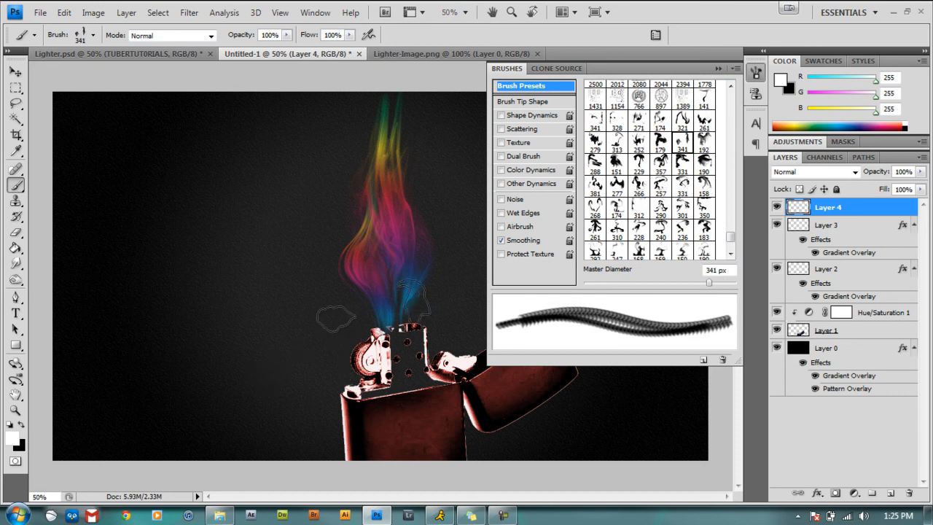
- Stamp white smoke puffs on both sides of the flame's base, just above the lighter's wick
left_click(354, 316)
left_click(431, 302)
left_click(427, 302)
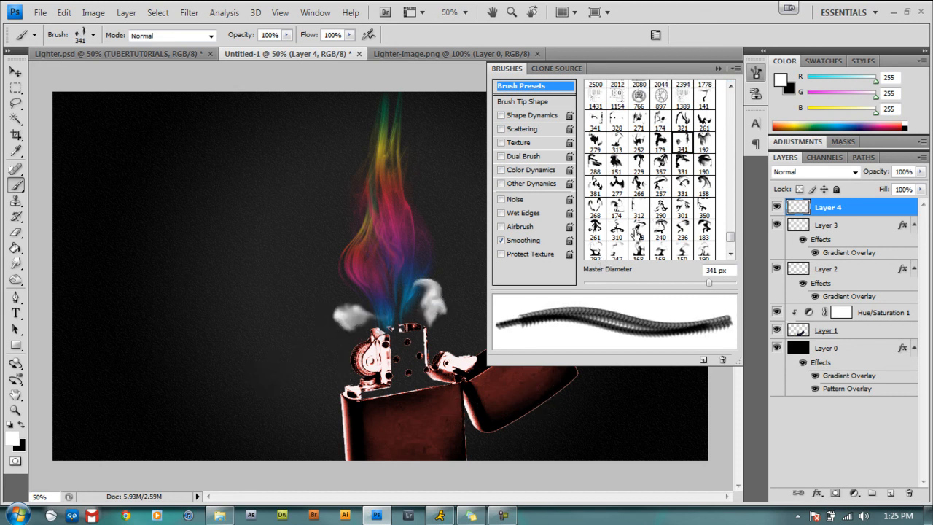
left_click(756, 73)
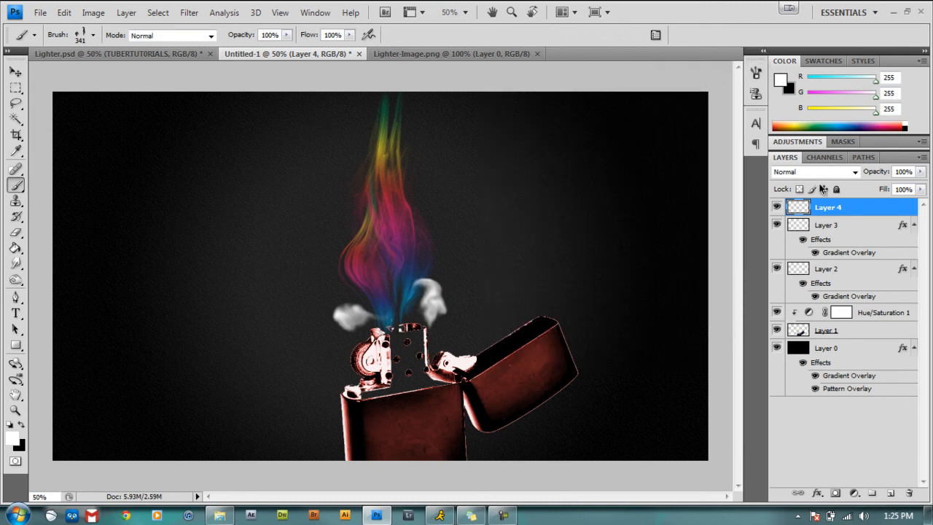
- Apply a Medium Spectrum gradient overlay to the smoke on Layer 4 and lower the layer's opacity to 46%
right_click(836, 210)
left_click(705, 197)
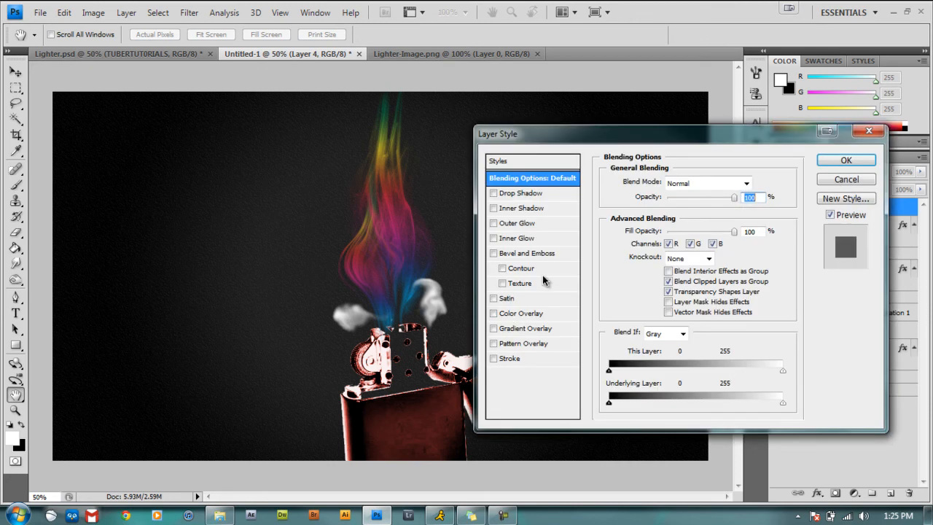
left_click(494, 329)
left_click(514, 330)
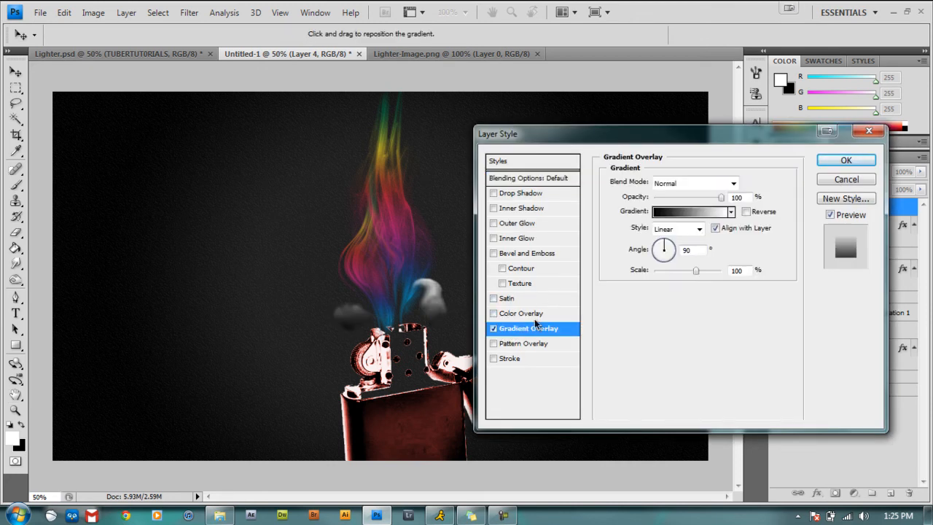
left_click(659, 212)
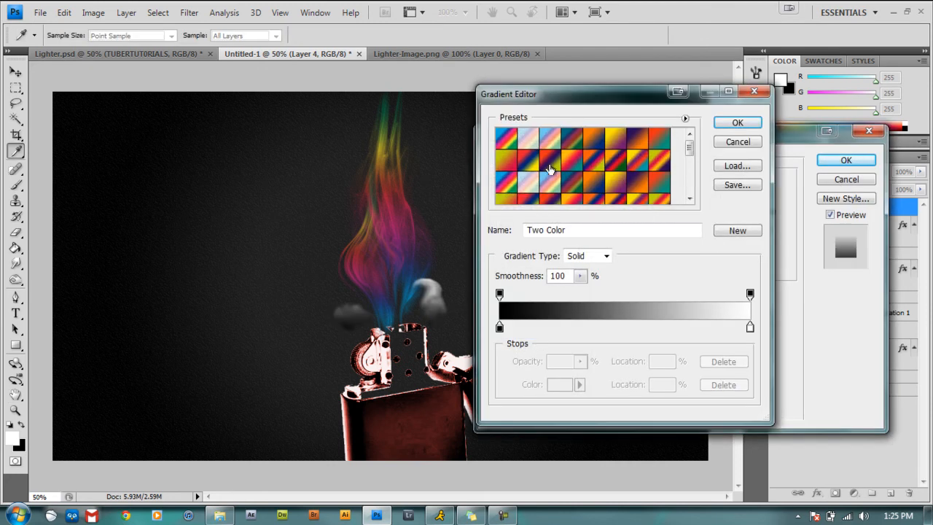
left_click(542, 145)
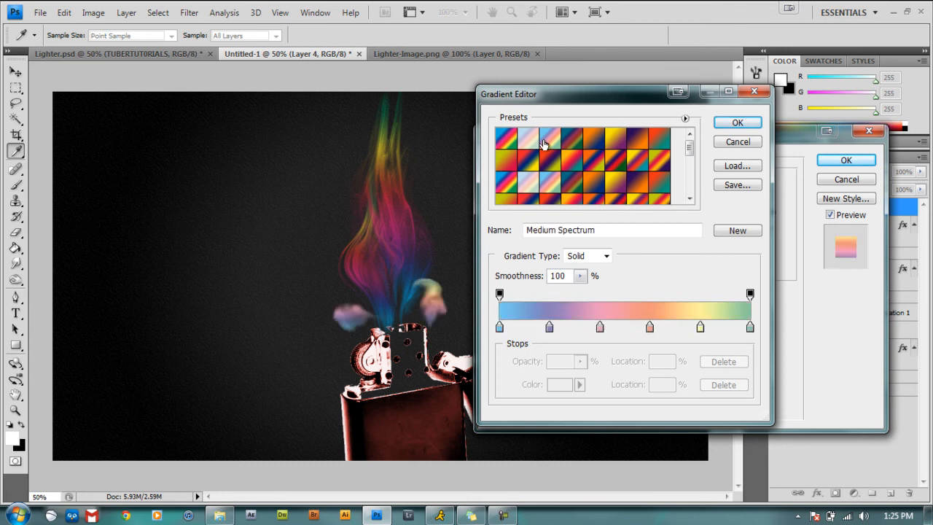
left_click(740, 122)
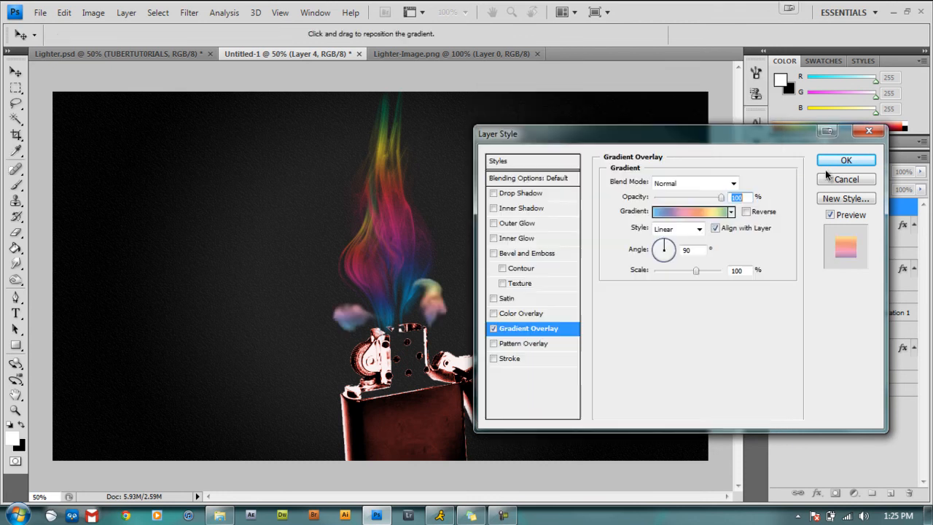
left_click(835, 161)
left_click(920, 171)
left_click_drag(904, 188, 896, 187)
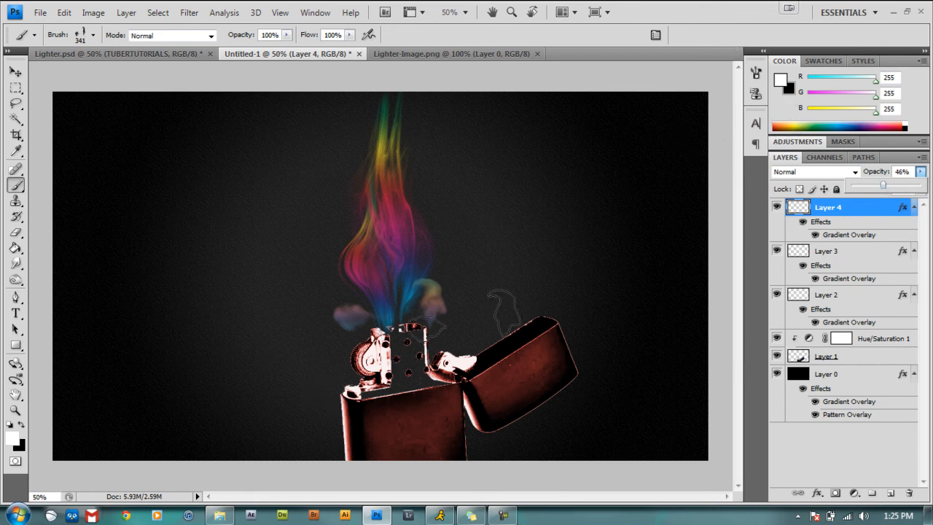
- Darken parts of the lighter's body, lid and chimney on Layer 1 with the Burn tool, 65 px brush, midtones, 50% exposure
left_click(860, 357)
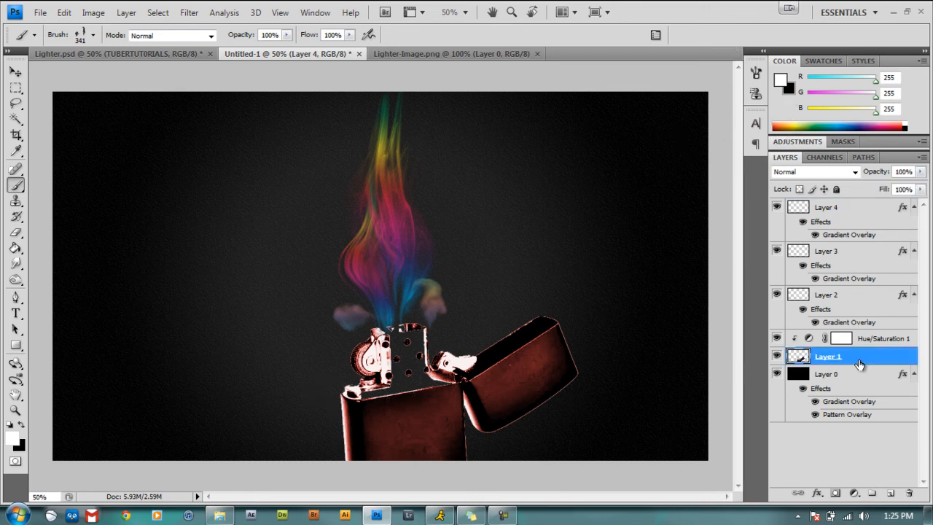
left_click(15, 281)
left_click(67, 291)
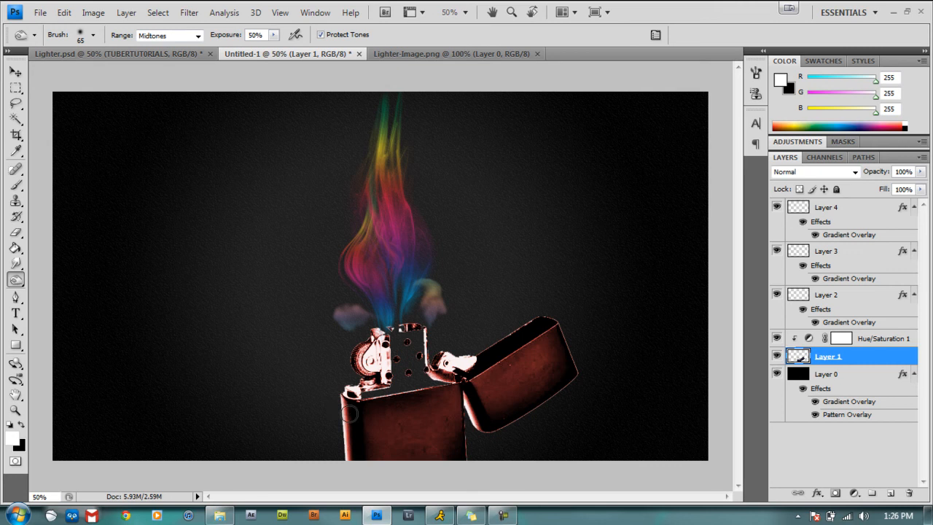
mouse_move(359, 419)
left_mouse_down()
mouse_move(431, 395)
mouse_move(458, 394)
mouse_move(474, 412)
mouse_move(477, 379)
mouse_move(504, 348)
mouse_move(542, 329)
mouse_move(560, 343)
left_mouse_up()
mouse_move(386, 395)
left_mouse_down()
mouse_move(386, 371)
mouse_move(377, 385)
mouse_move(386, 350)
mouse_move(373, 361)
mouse_move(398, 357)
left_mouse_up()
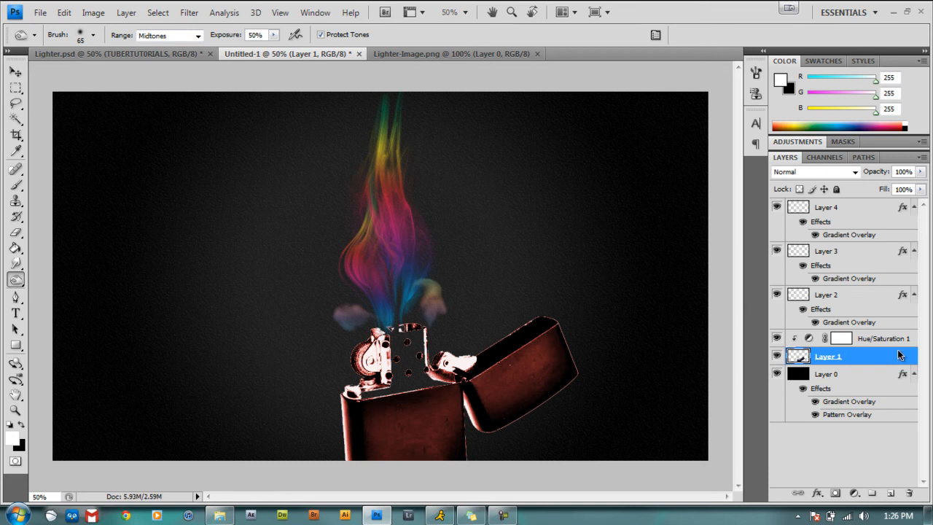
- Add a Drop Shadow to Layer 1 with 100% opacity and a size of 8 px
right_click(862, 355)
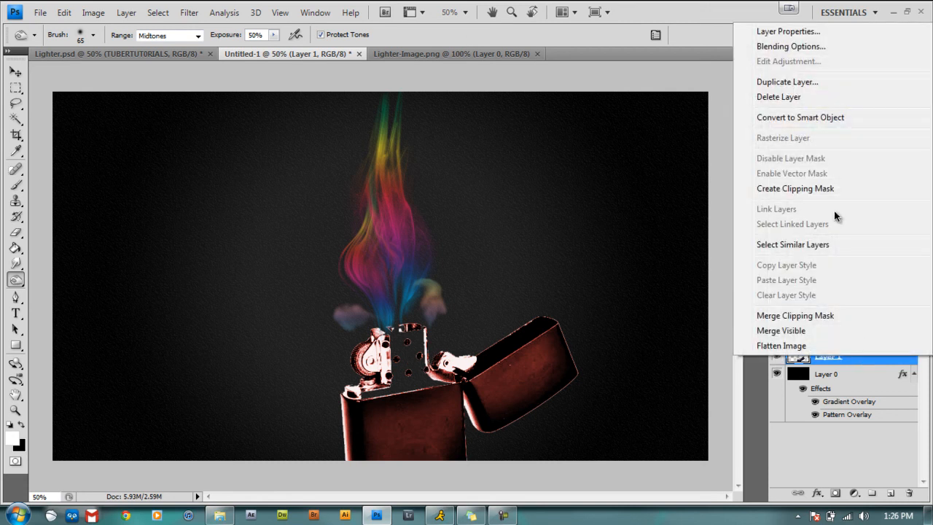
left_click(824, 48)
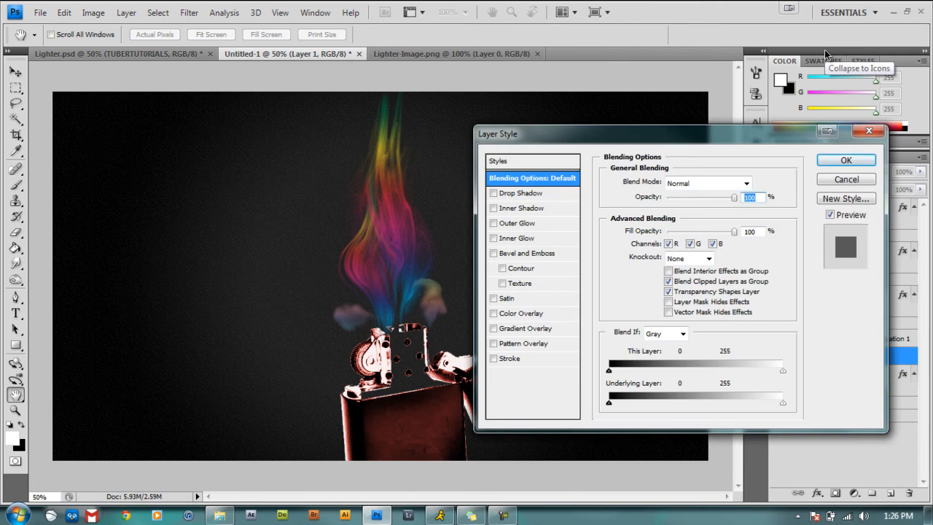
left_click(494, 193)
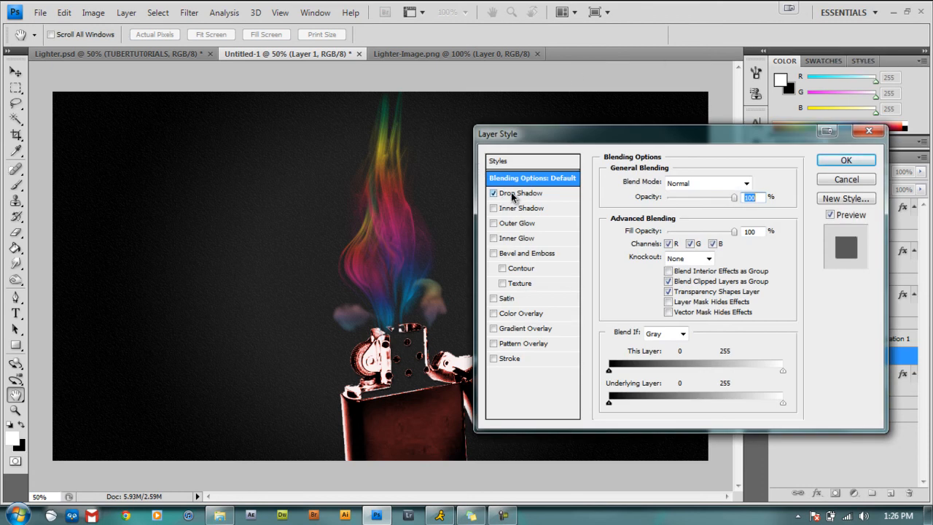
left_click(522, 195)
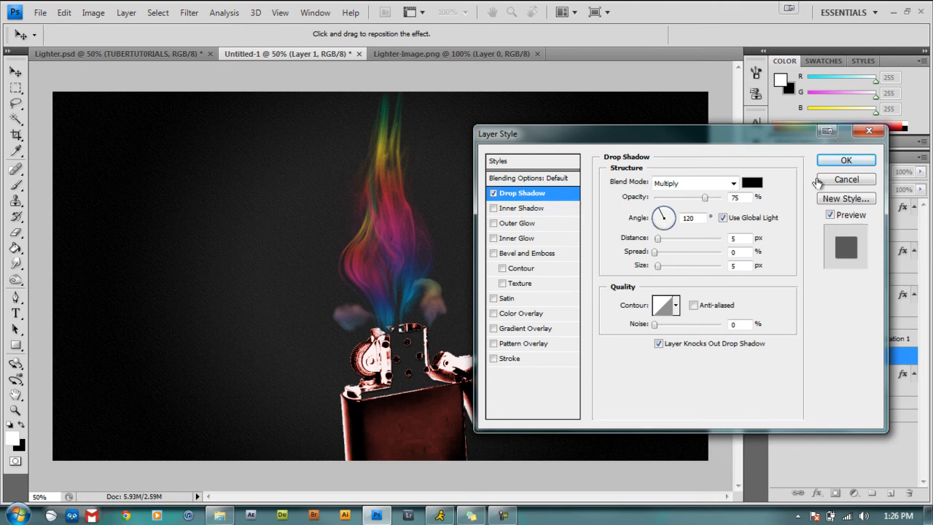
left_click(728, 199)
type("100")
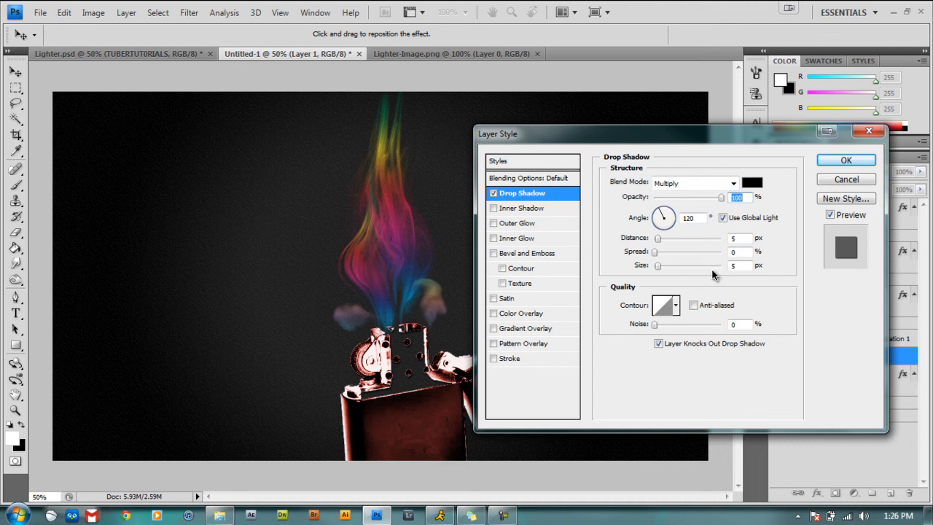
left_click(732, 267)
type("8")
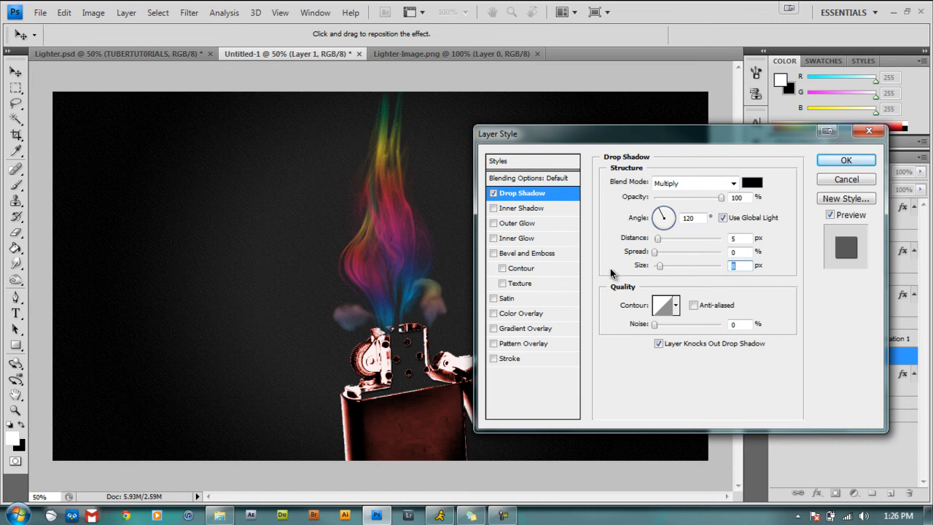
- Add a black Outer Glow to Layer 1 with Multiply blending, 100% opacity and a size of 27 px
left_click(526, 225)
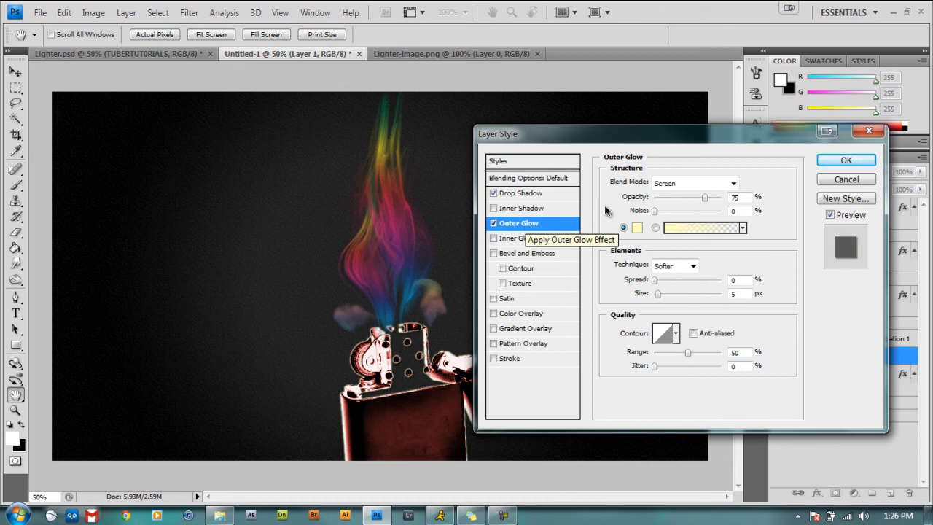
left_click(733, 183)
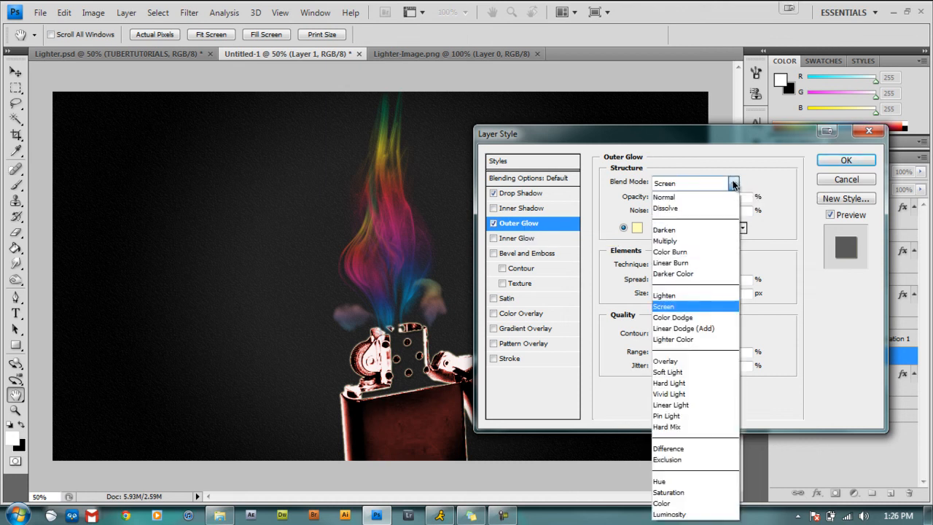
left_click(677, 239)
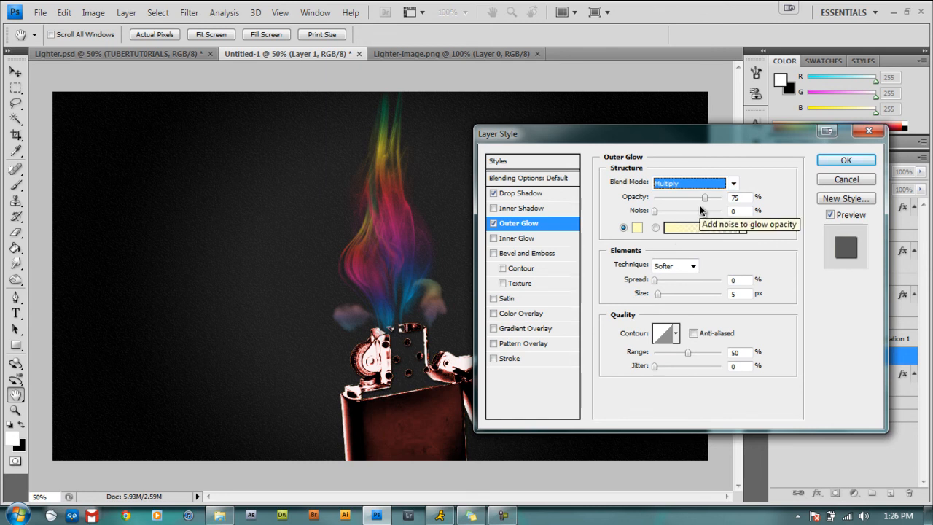
left_click_drag(705, 200, 732, 198)
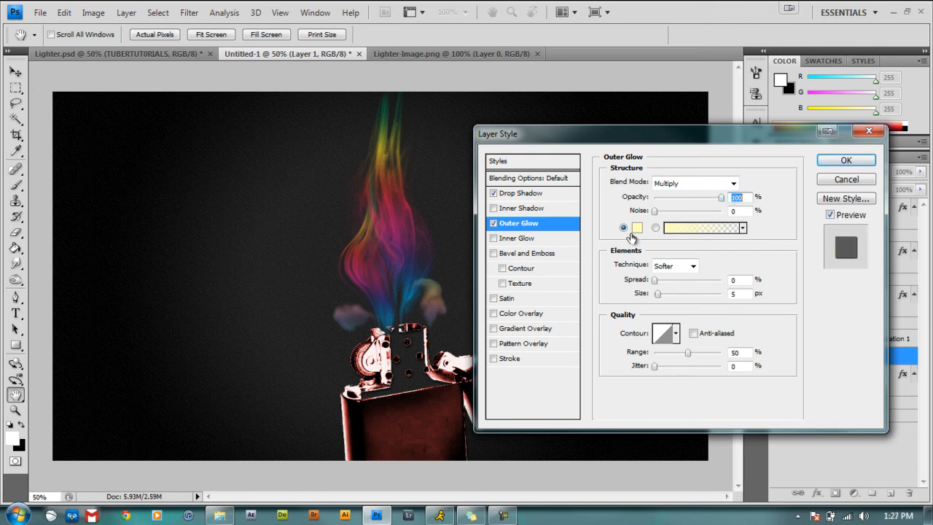
left_click(638, 229)
left_click_drag(725, 270, 750, 389)
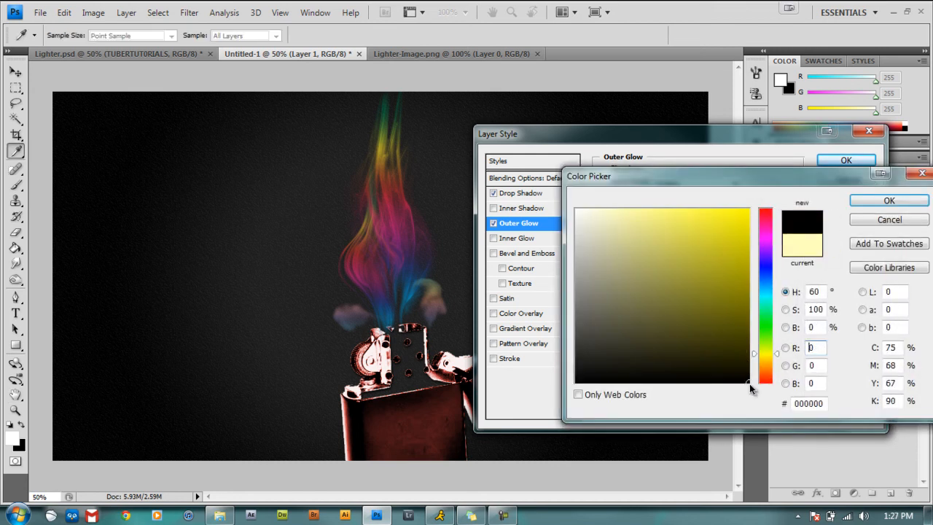
left_click(886, 202)
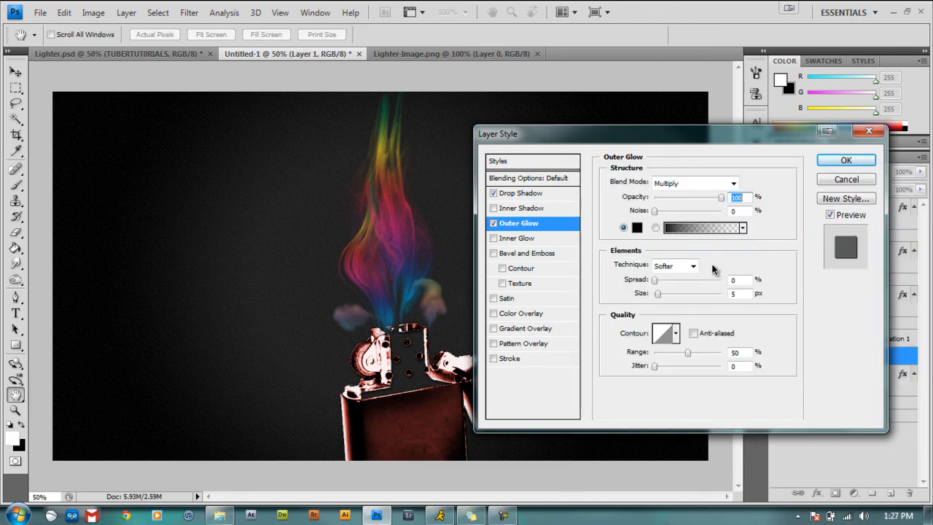
double_click(736, 293)
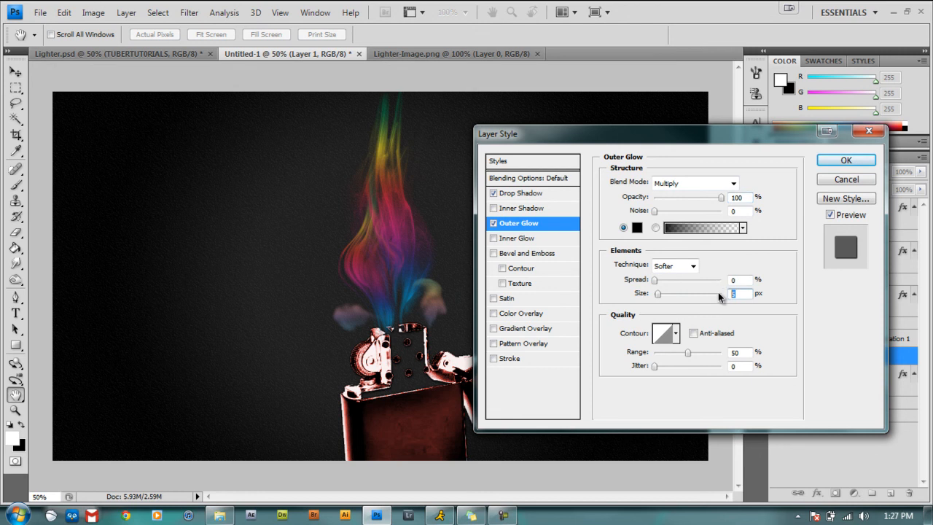
type("27")
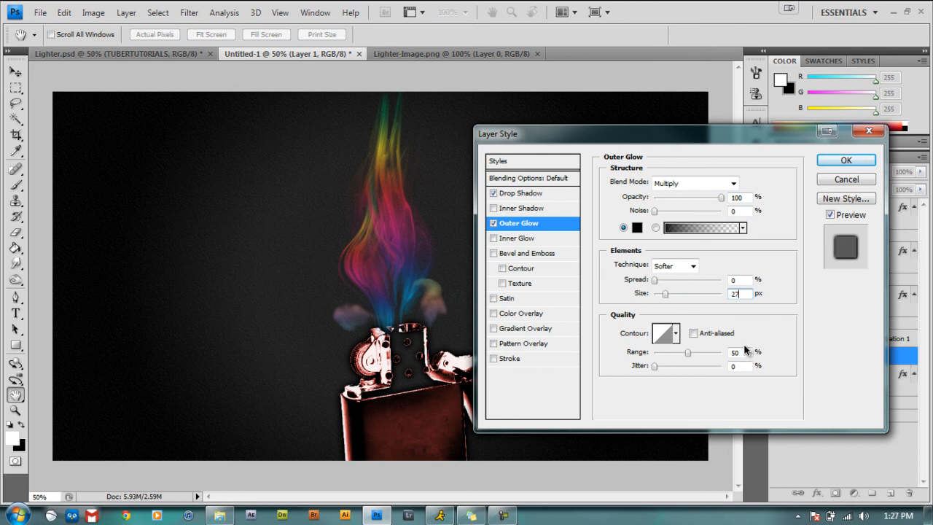
left_click(689, 353)
left_click_drag(689, 356, 691, 355)
- Add a 1 px Stroke with Hard Light blending to Layer 1 and apply the layer style
left_click(495, 359)
left_click(510, 358)
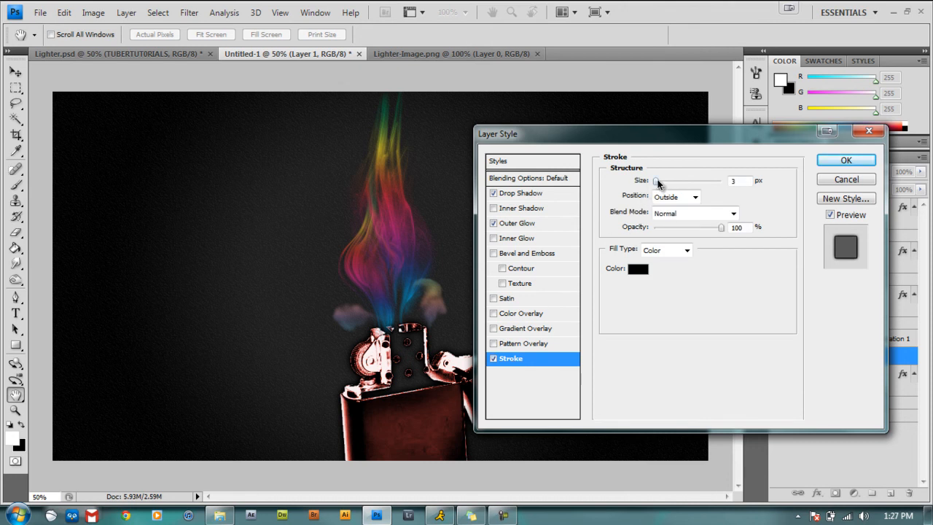
left_click_drag(658, 183, 647, 182)
left_click(732, 209)
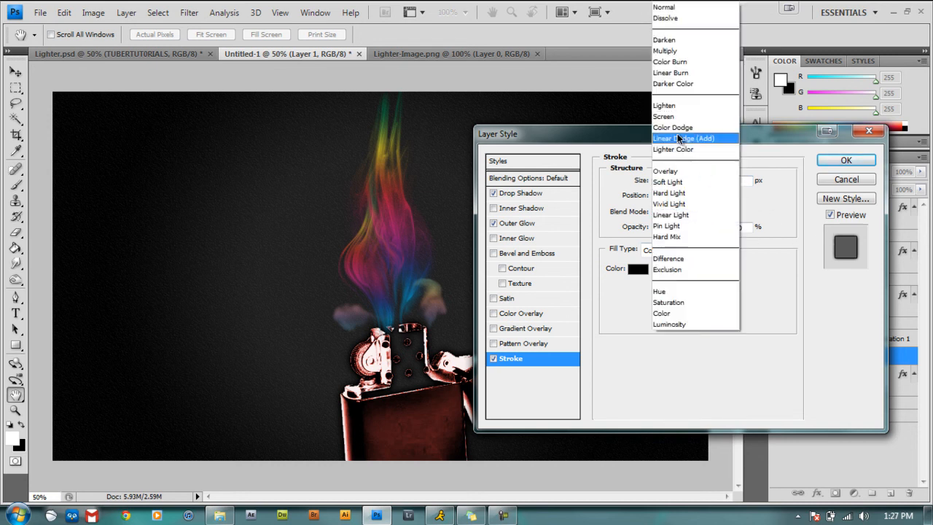
left_click(667, 193)
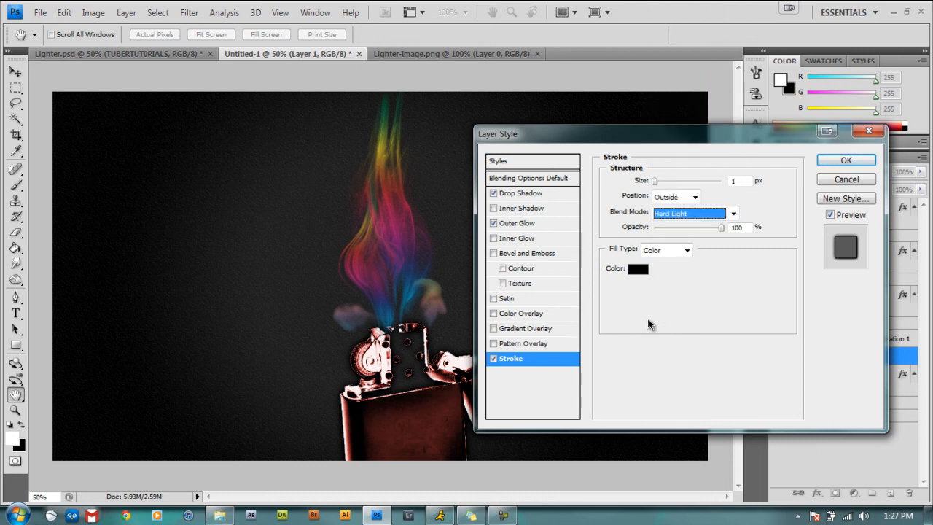
mouse_move(565, 138)
left_mouse_down()
mouse_move(530, 134)
mouse_move(565, 138)
left_mouse_up()
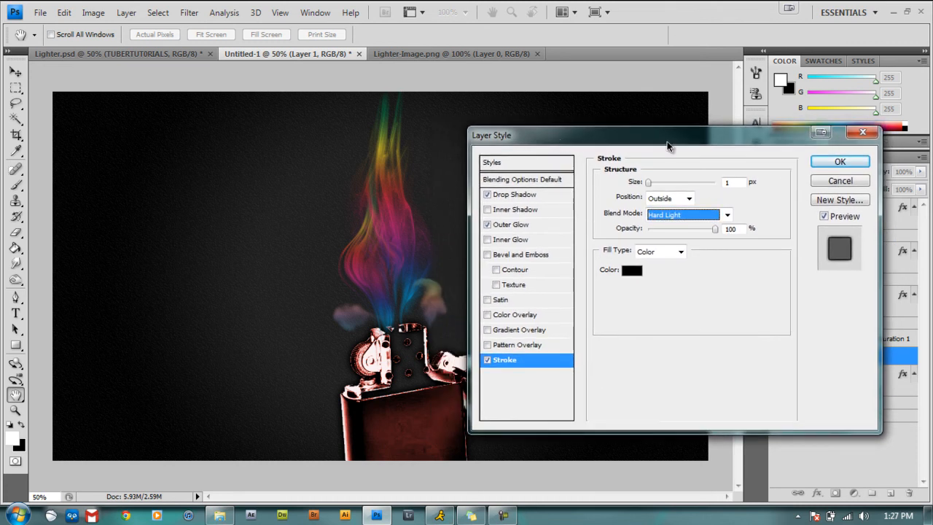
left_click(824, 159)
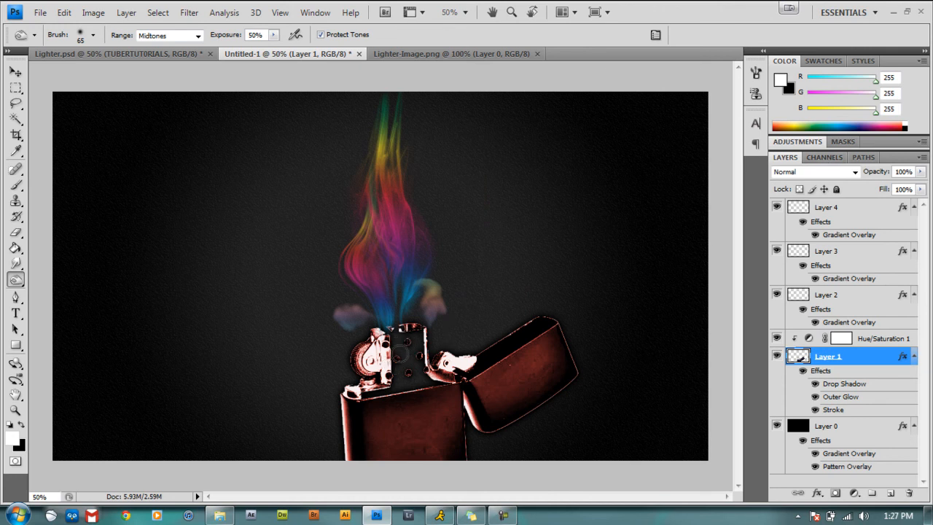
- Check the finished artwork in Lighter.psd and add a new empty layer above Hue/Saturation 1 in the untitled document
left_click(172, 57)
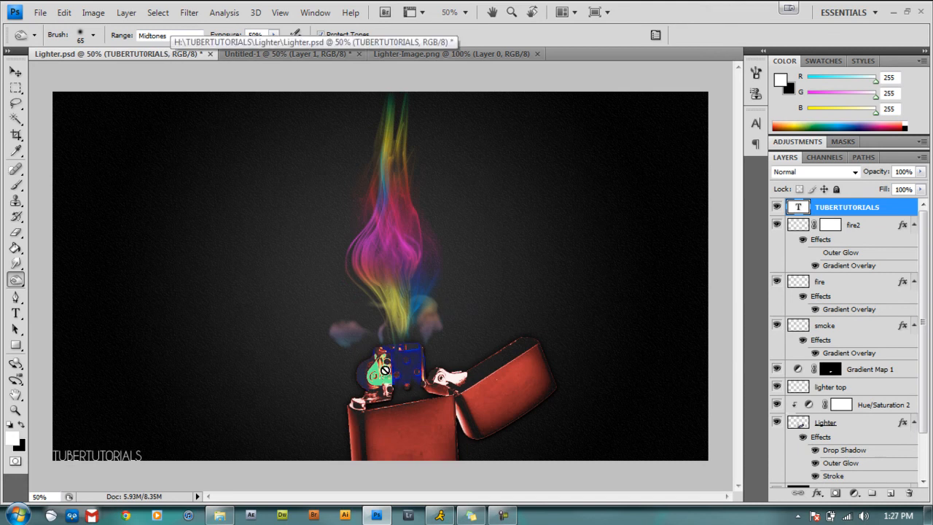
left_click(258, 56)
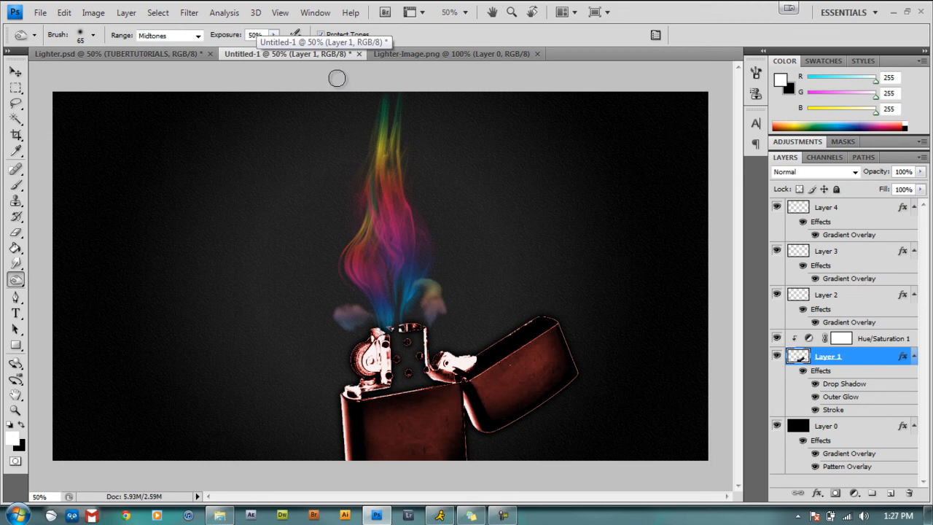
left_click(888, 341)
left_click(890, 494)
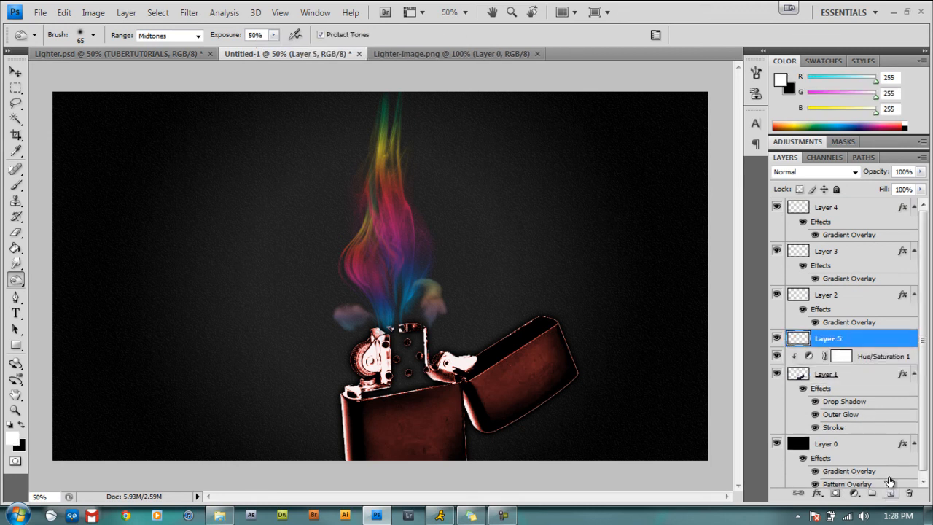
- Select the lighter's chimney and flint wheel with a freehand Lasso outline
left_click(16, 103)
left_click(82, 102)
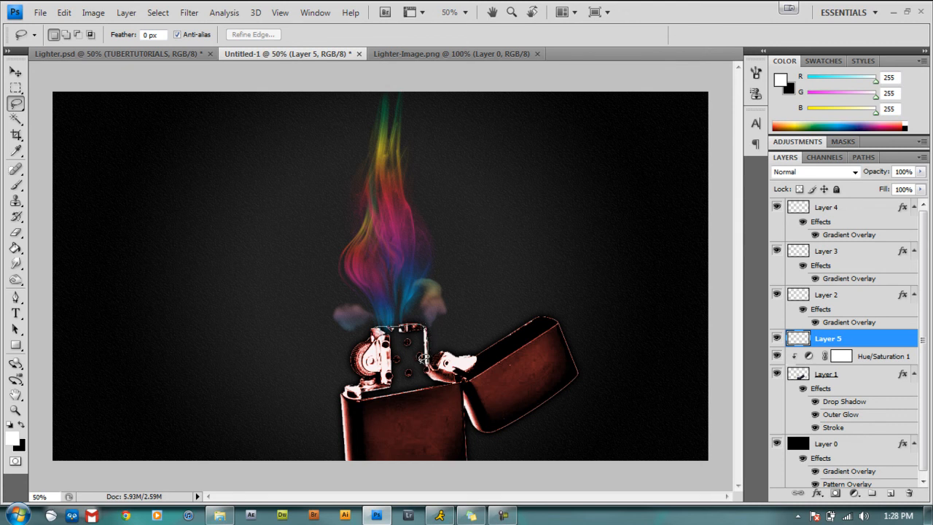
mouse_move(414, 362)
left_mouse_down()
mouse_move(379, 371)
mouse_move(358, 365)
mouse_move(354, 349)
left_mouse_up()
left_click_drag(374, 325, 368, 342)
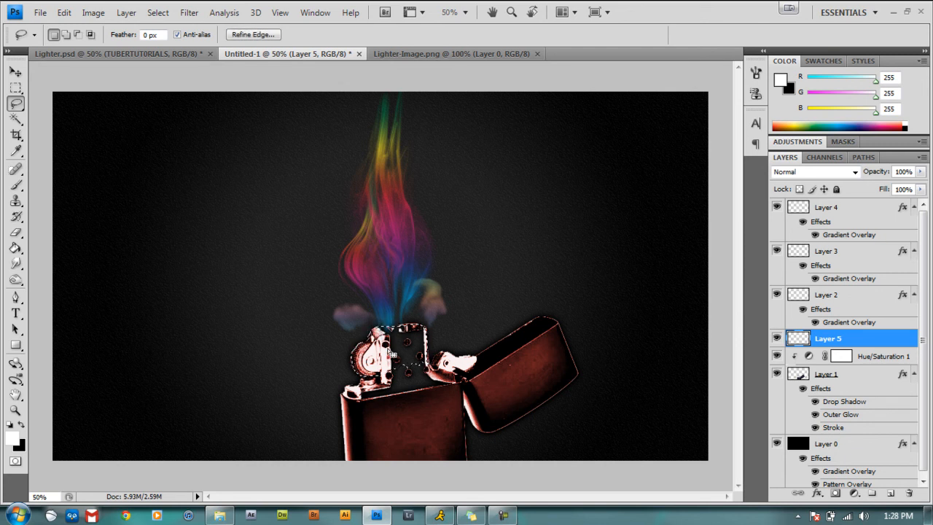
- Create a Gradient Map adjustment layer above Layer 5, limited to the selected chimney and wheel area
left_click(187, 14)
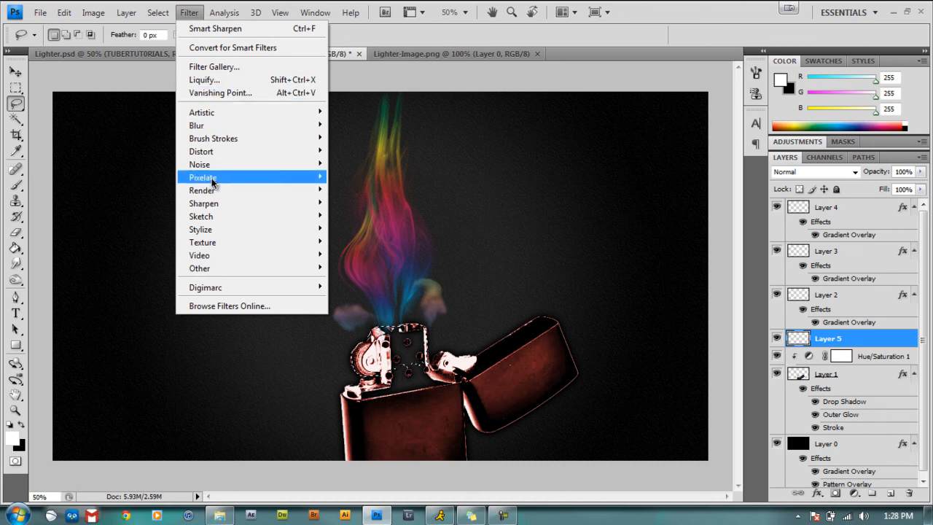
mouse_move(128, 14)
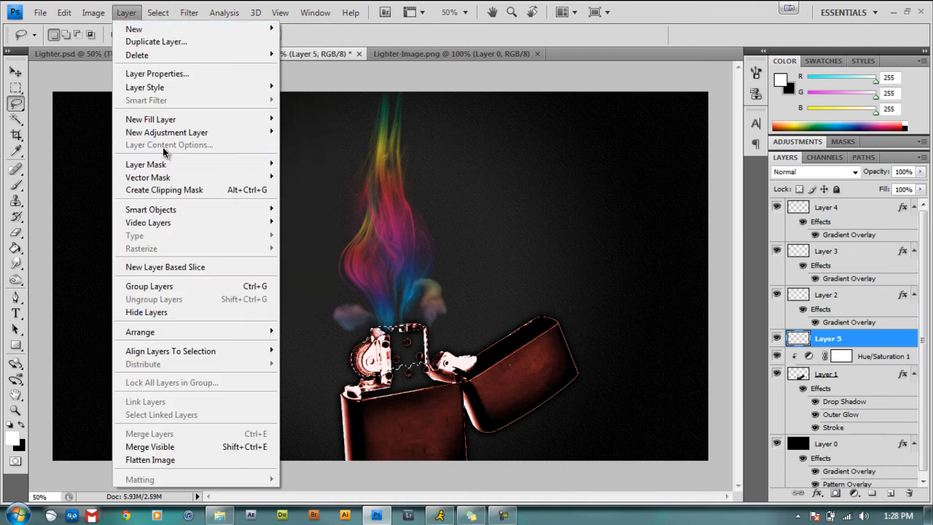
mouse_move(175, 135)
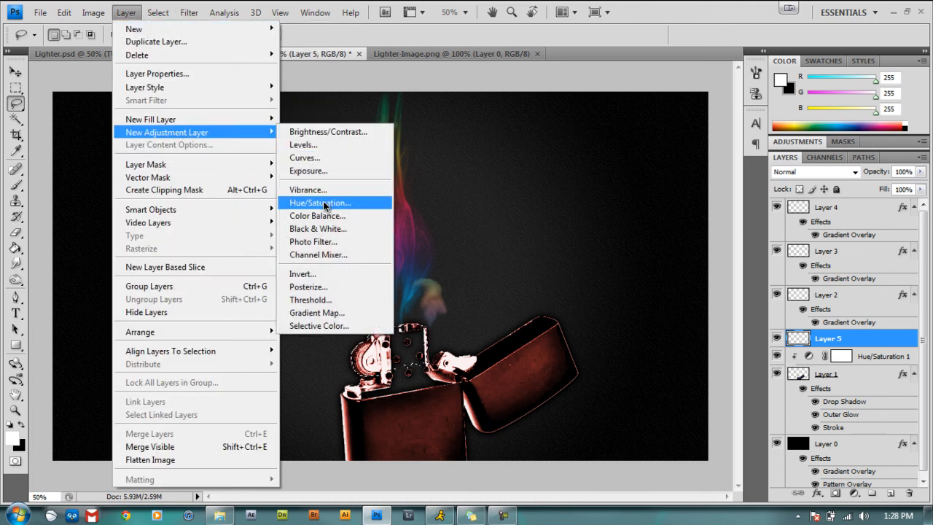
left_click(318, 313)
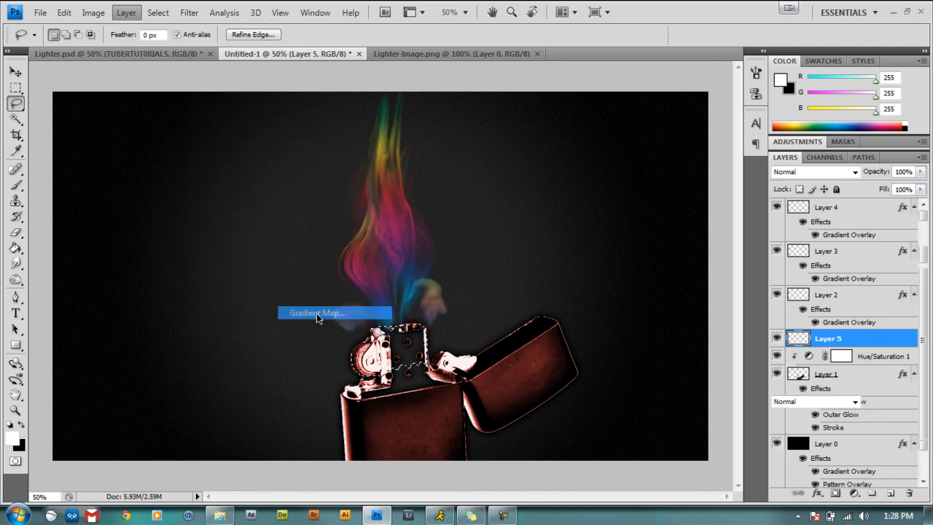
left_click(591, 163)
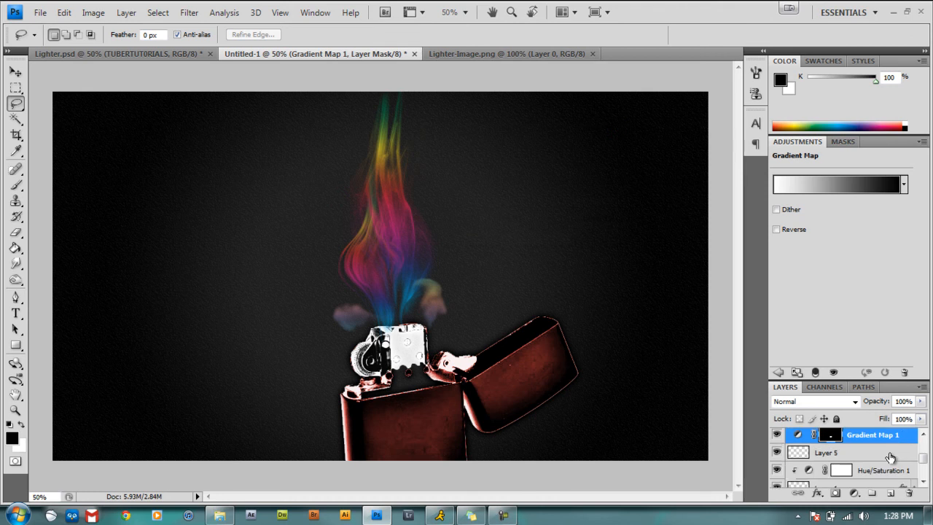
- Try clipping the Gradient Map 1 layer to Layer 5, and release the clipping mask
scroll(889, 457, "down", 1)
left_click(891, 443, "alt")
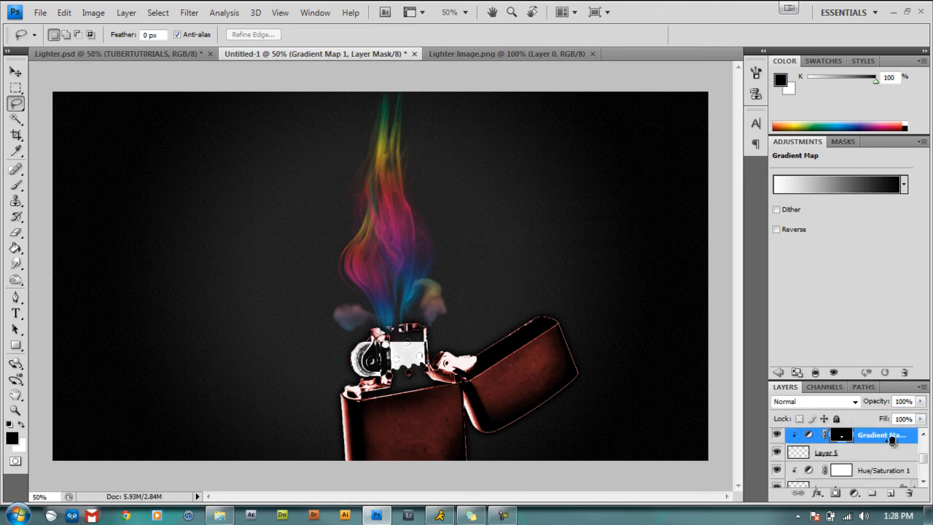
left_click(886, 444, "alt")
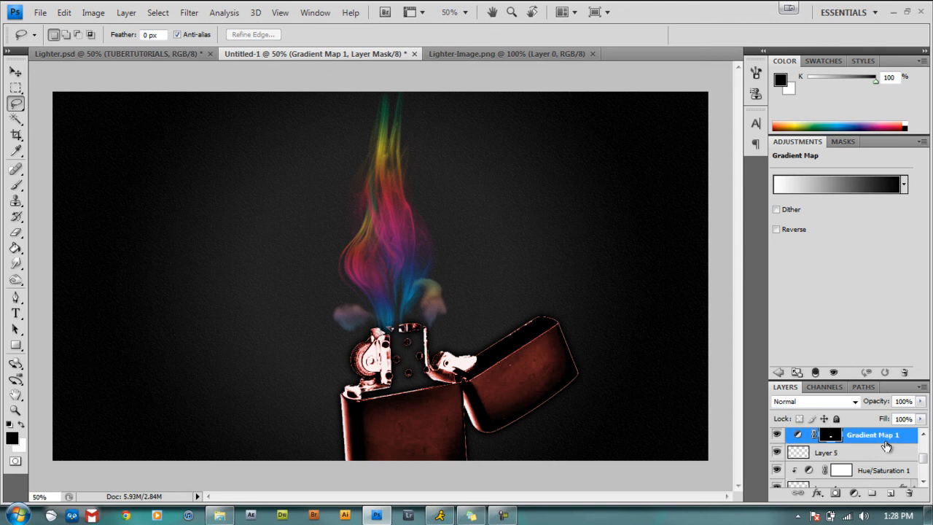
- Change the gradient of Gradient Map 1 to the Spectrum preset
left_click(835, 186)
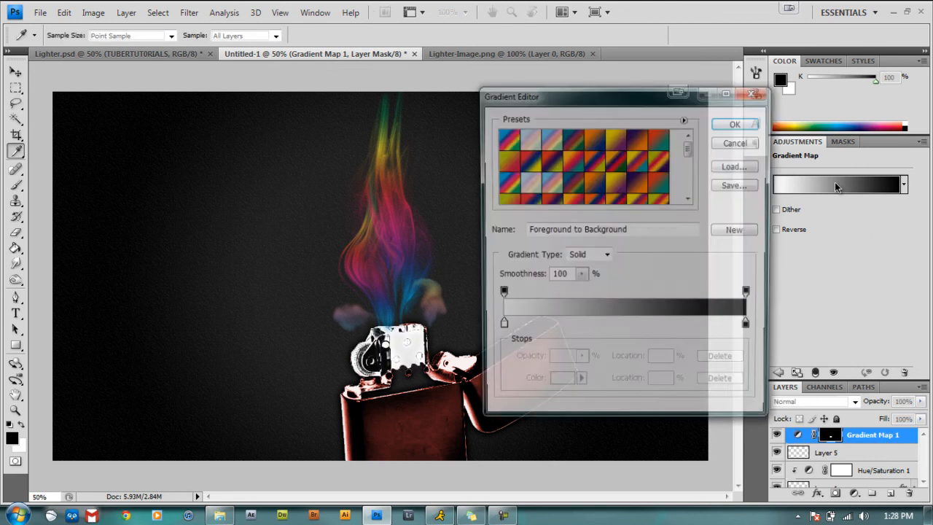
left_click(502, 145)
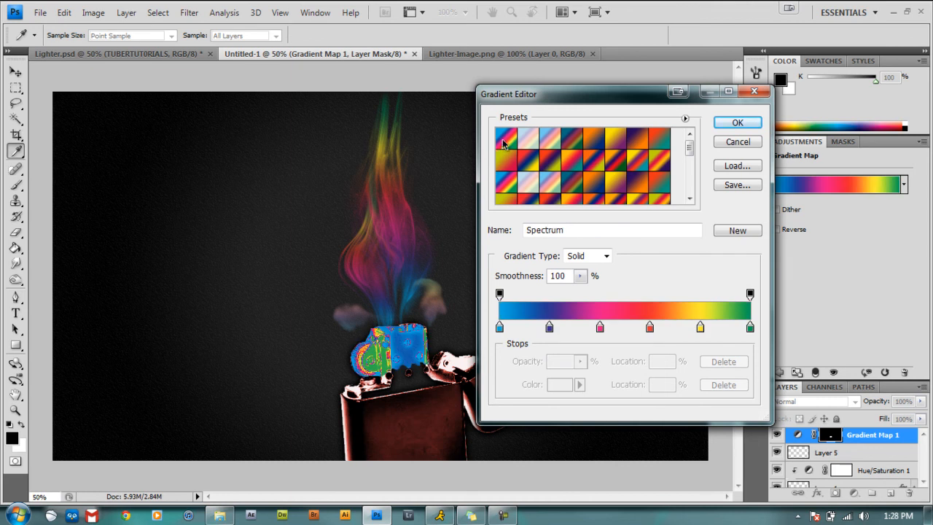
left_click(740, 123)
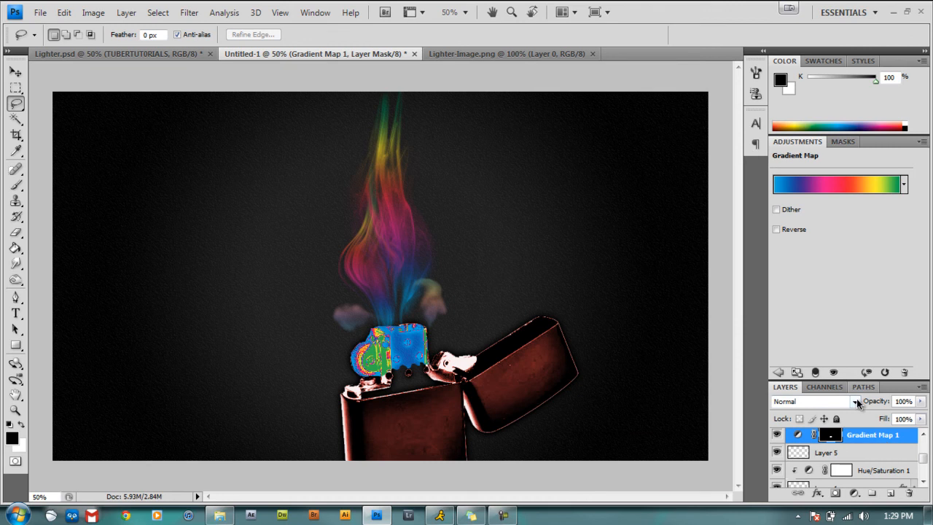
- Set Gradient Map 1 to the Pin Light blend mode at 54% opacity, and collapse the adjustment settings
left_click(855, 402)
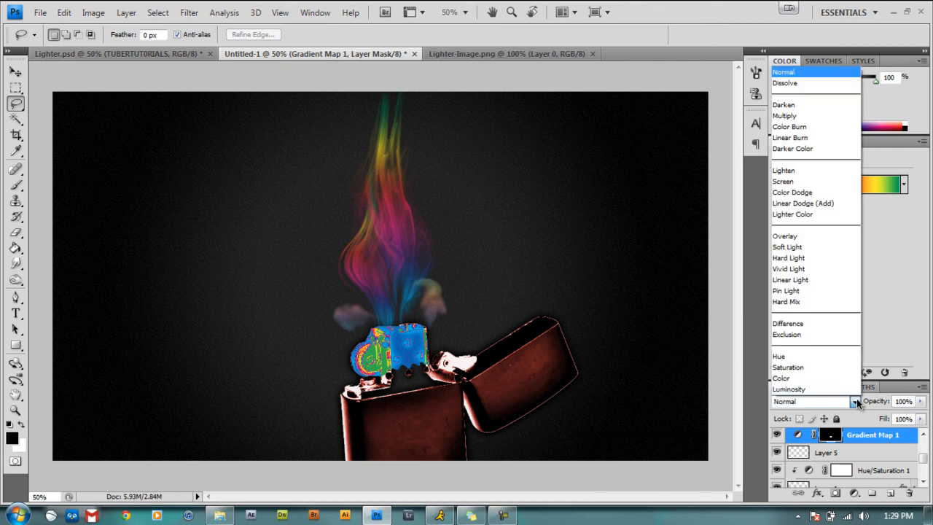
left_click(809, 290)
left_click(920, 401)
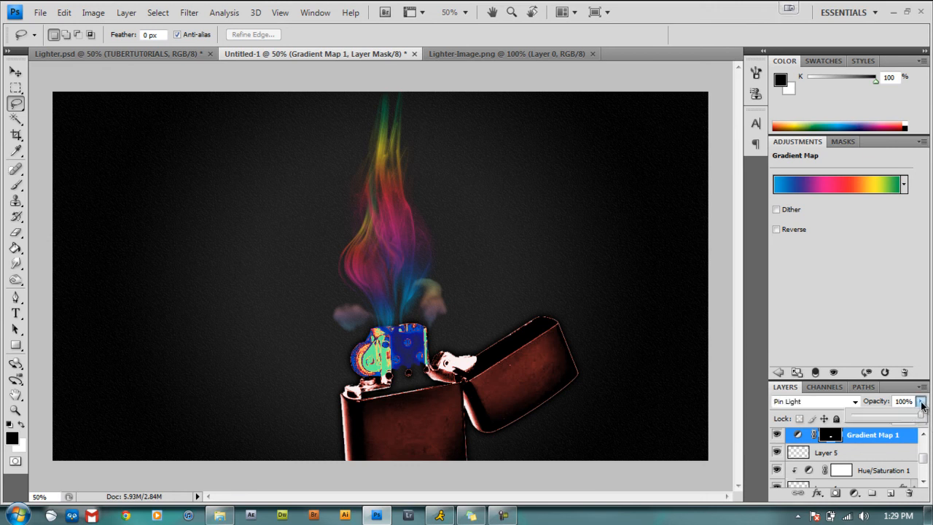
left_click_drag(920, 416, 889, 416)
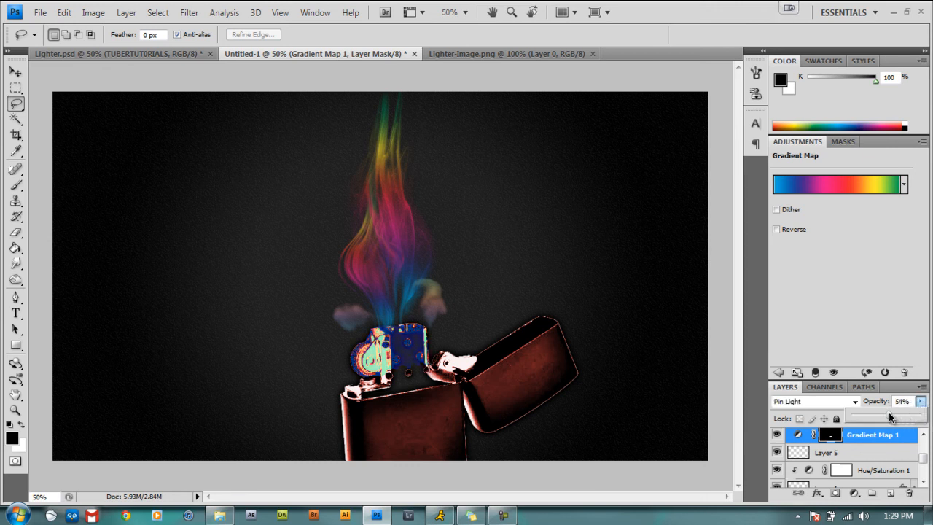
double_click(881, 146)
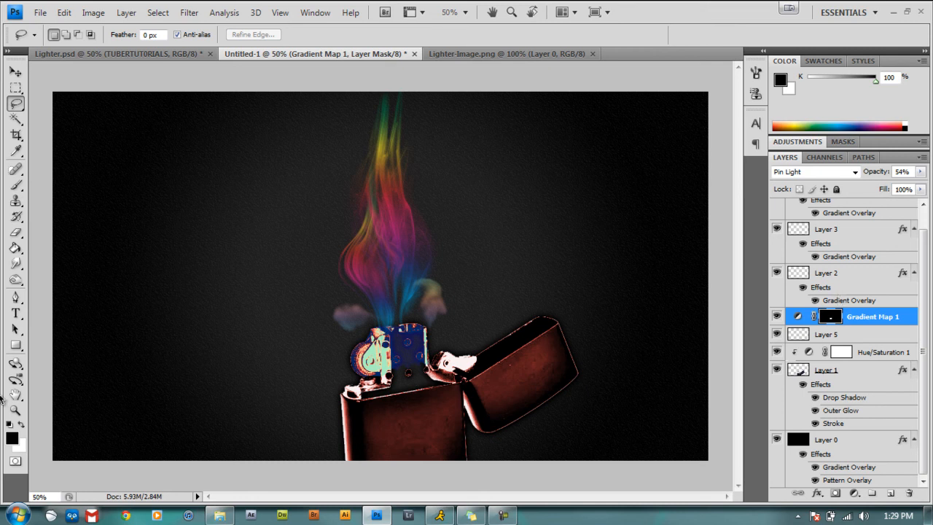
- Make a short stroke near the base of the lighter's chimney on the Gradient Map 1 mask with the Smudge tool at 50% strength
left_click(16, 266)
mouse_move(16, 266)
left_mouse_down()
mouse_move(73, 279)
mouse_move(45, 292)
left_mouse_up()
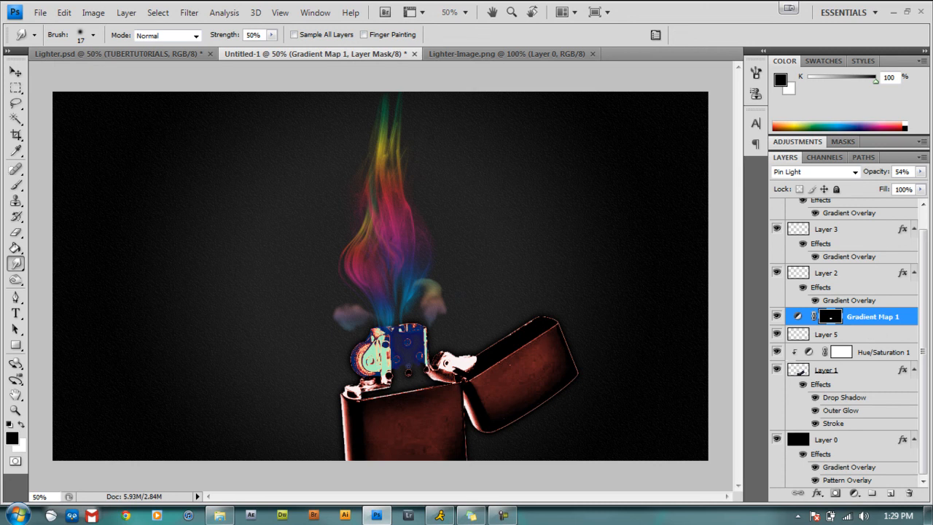
left_click_drag(406, 371, 400, 374)
- Compare the Untitled-1 artwork with the finished Lighter.psd, and minimize the image editor and the Lighter folder window
left_click(157, 53)
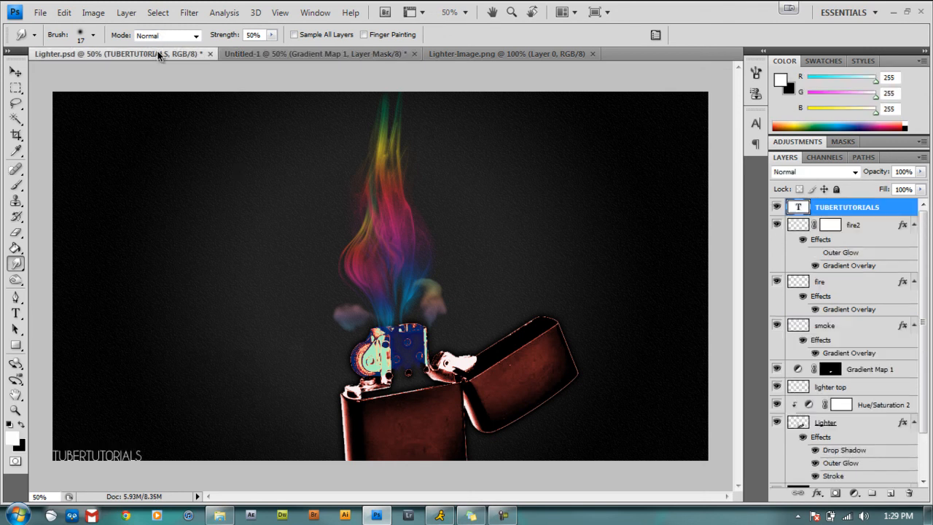
left_click(290, 50)
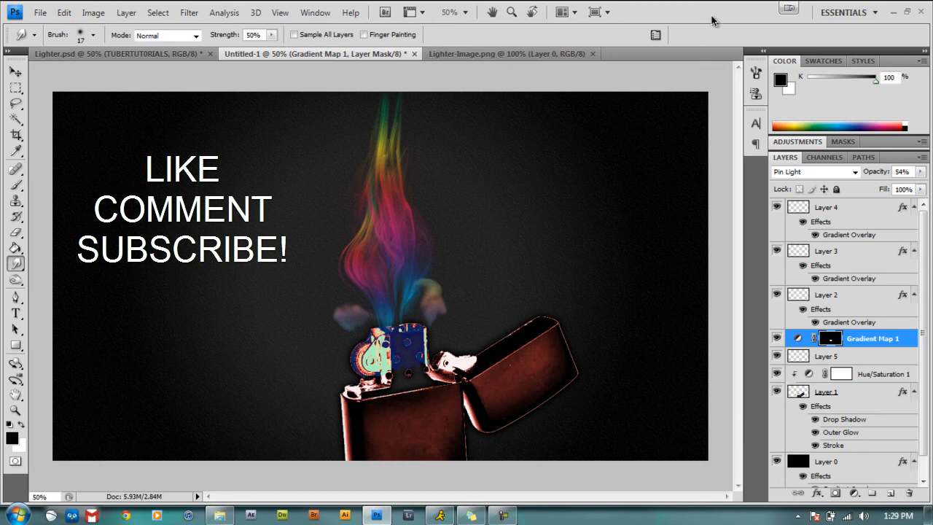
left_click(893, 15)
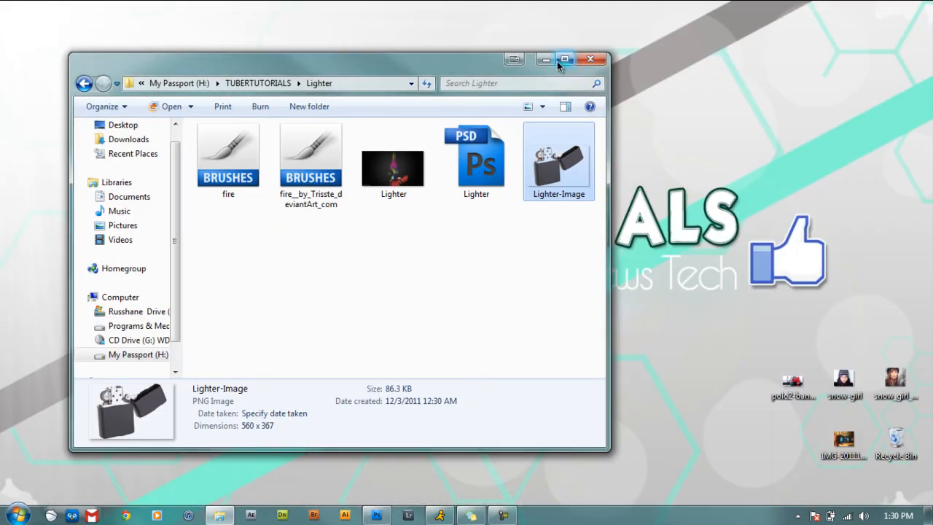
left_click(545, 60)
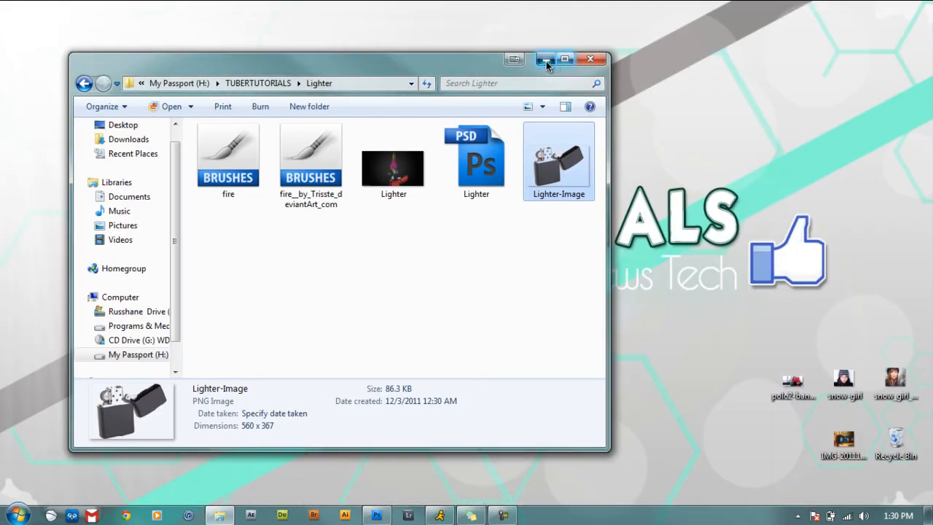